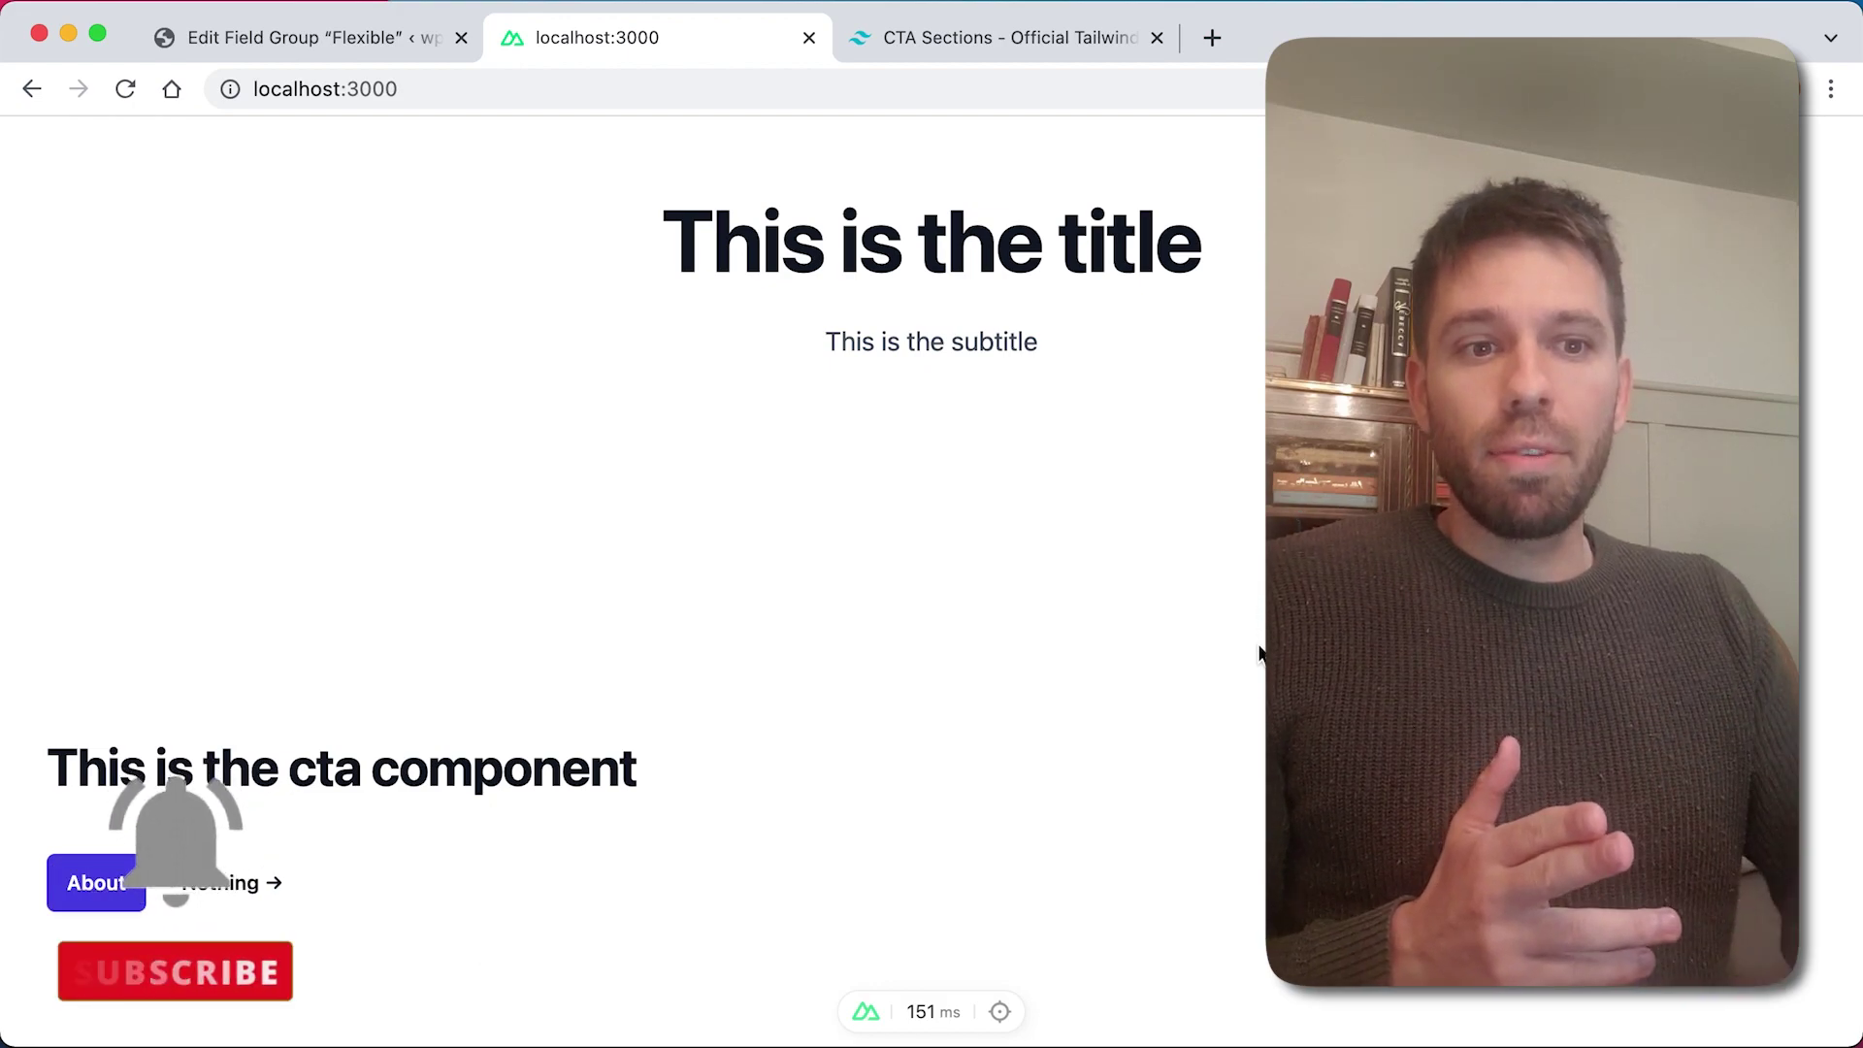
Step: Browse Tailwind UI's CTA section examples down to the Simple justified layout
triple_click(482, 757)
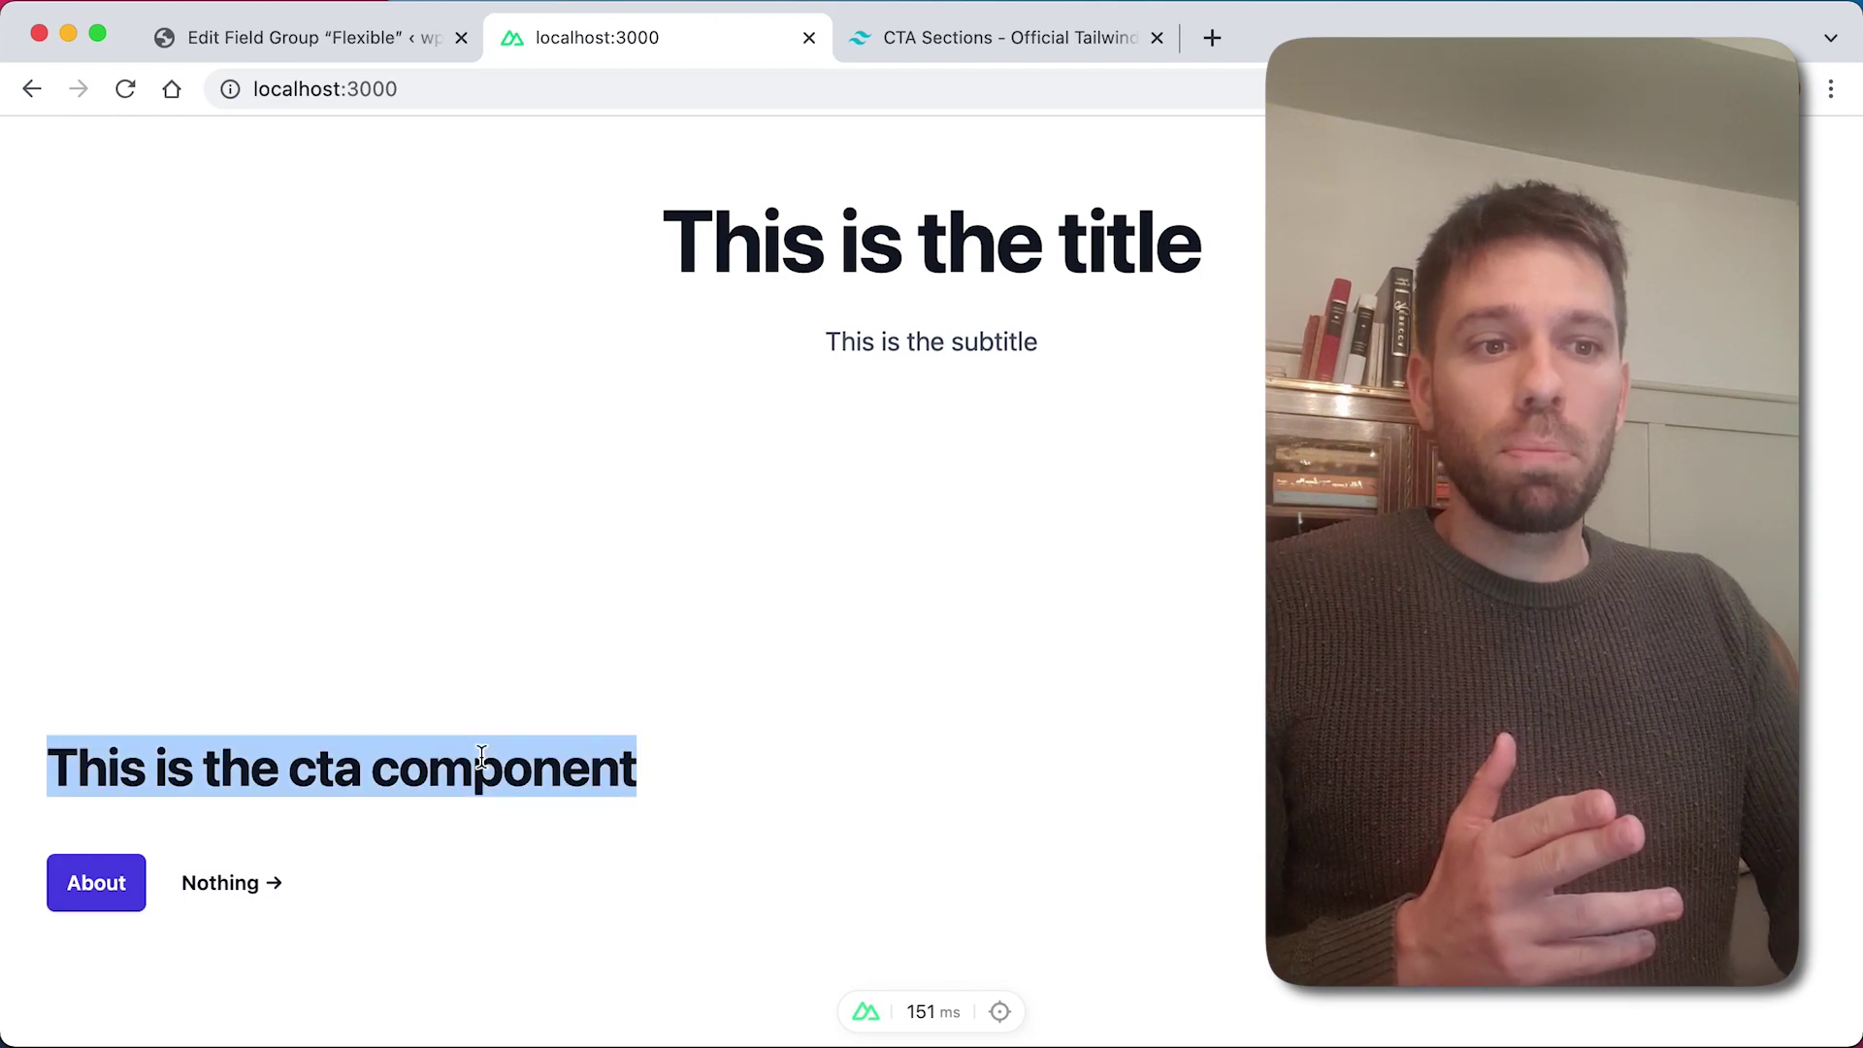
click(560, 800)
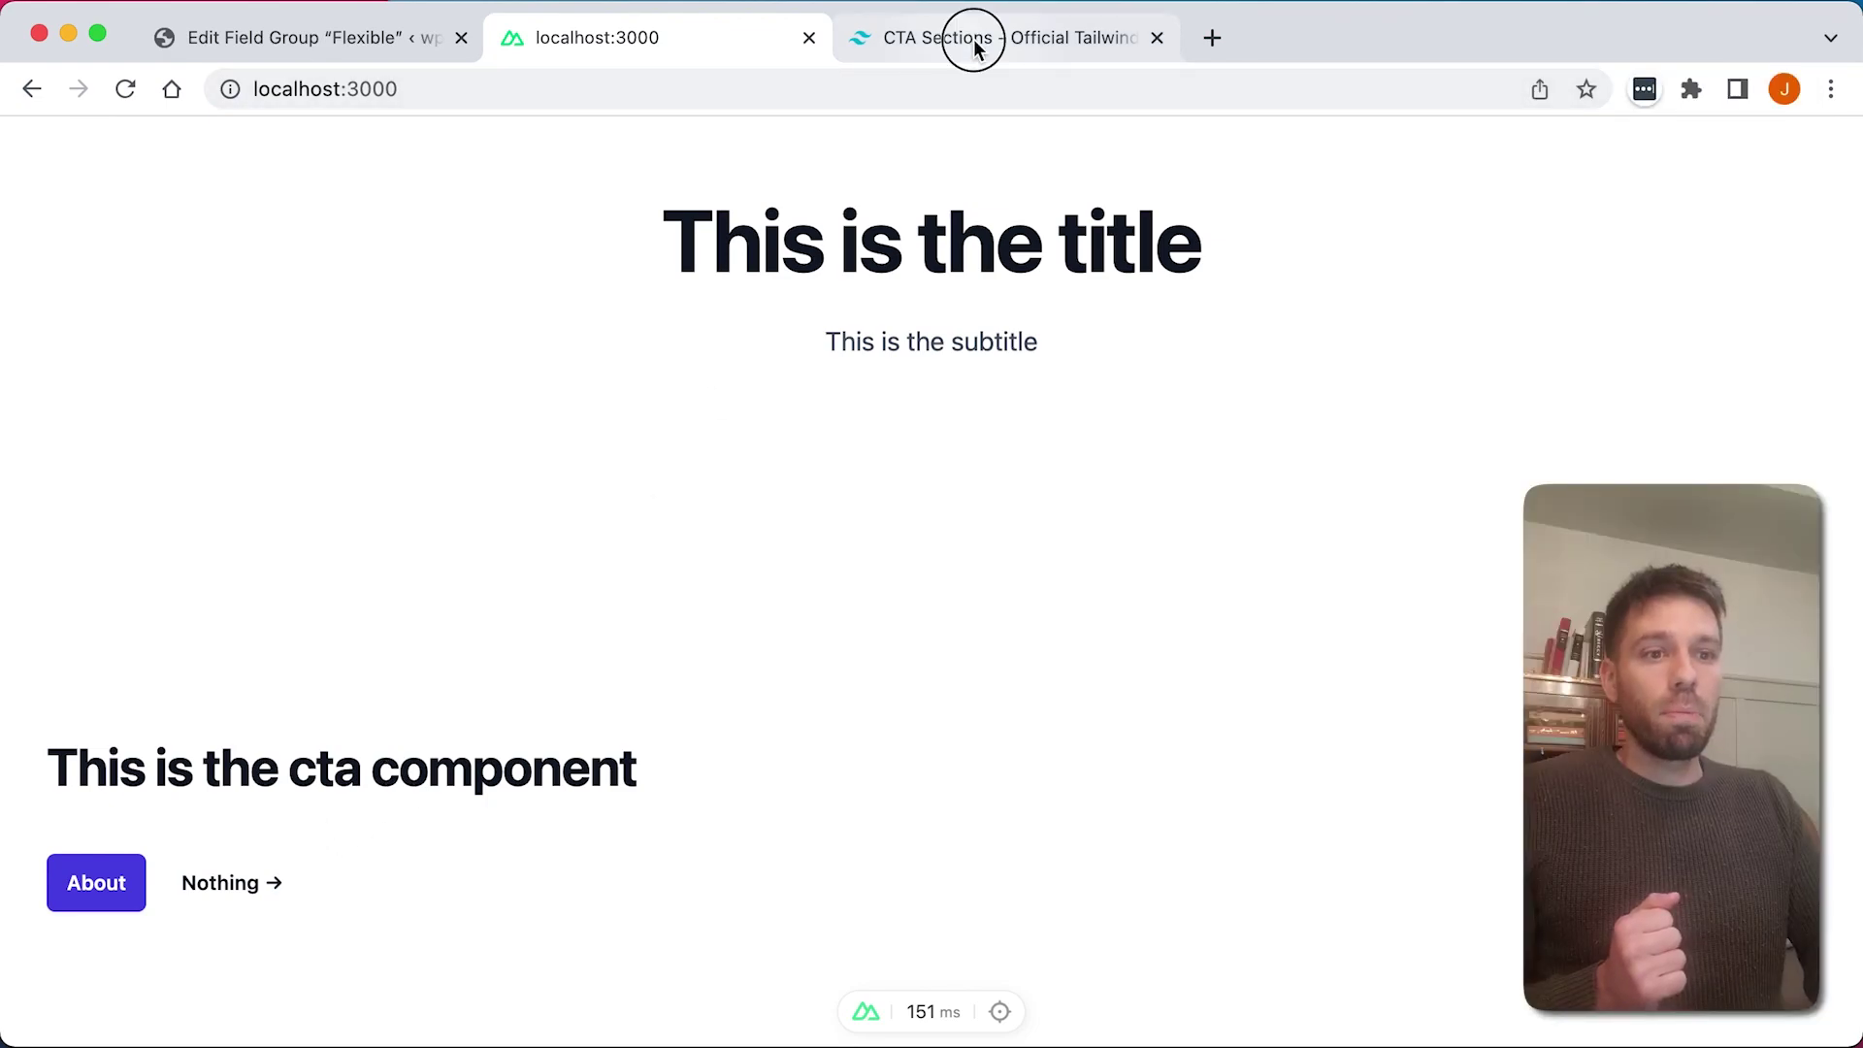
click(975, 39)
scroll(731, 364, up, 3)
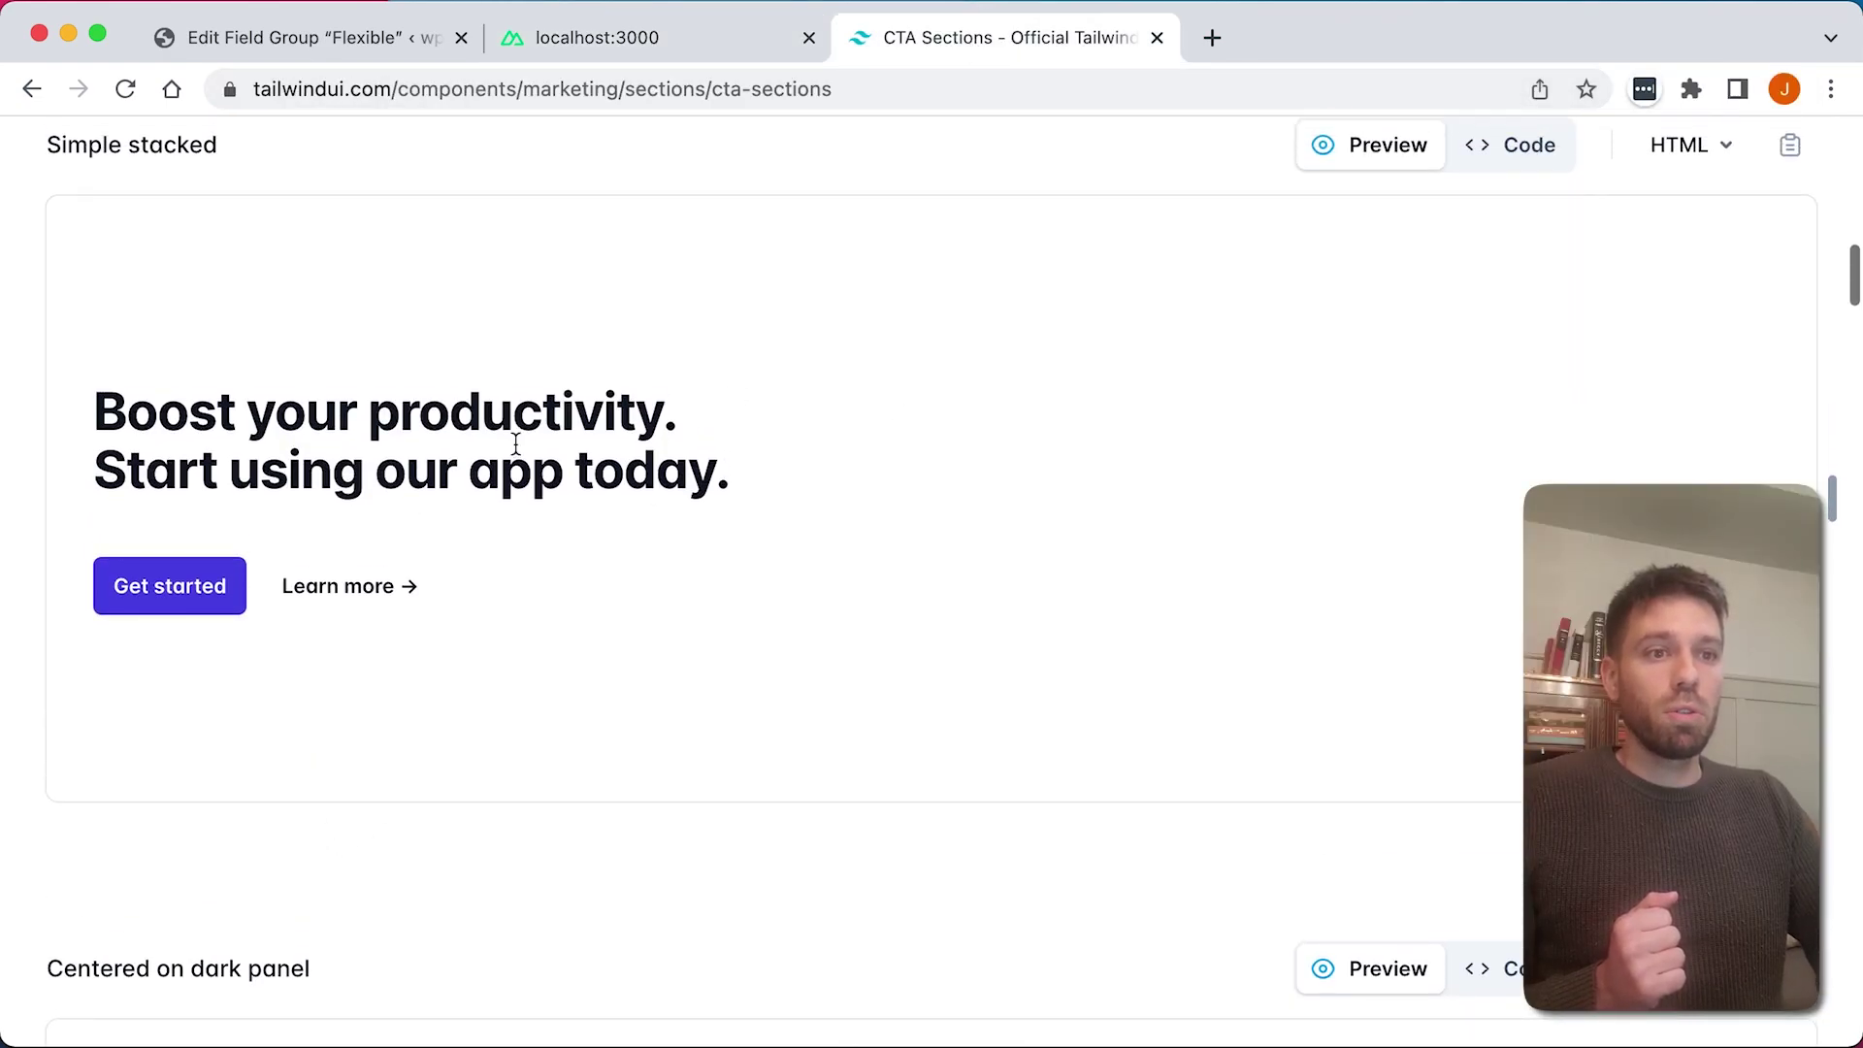
scroll(1056, 525, down, 20)
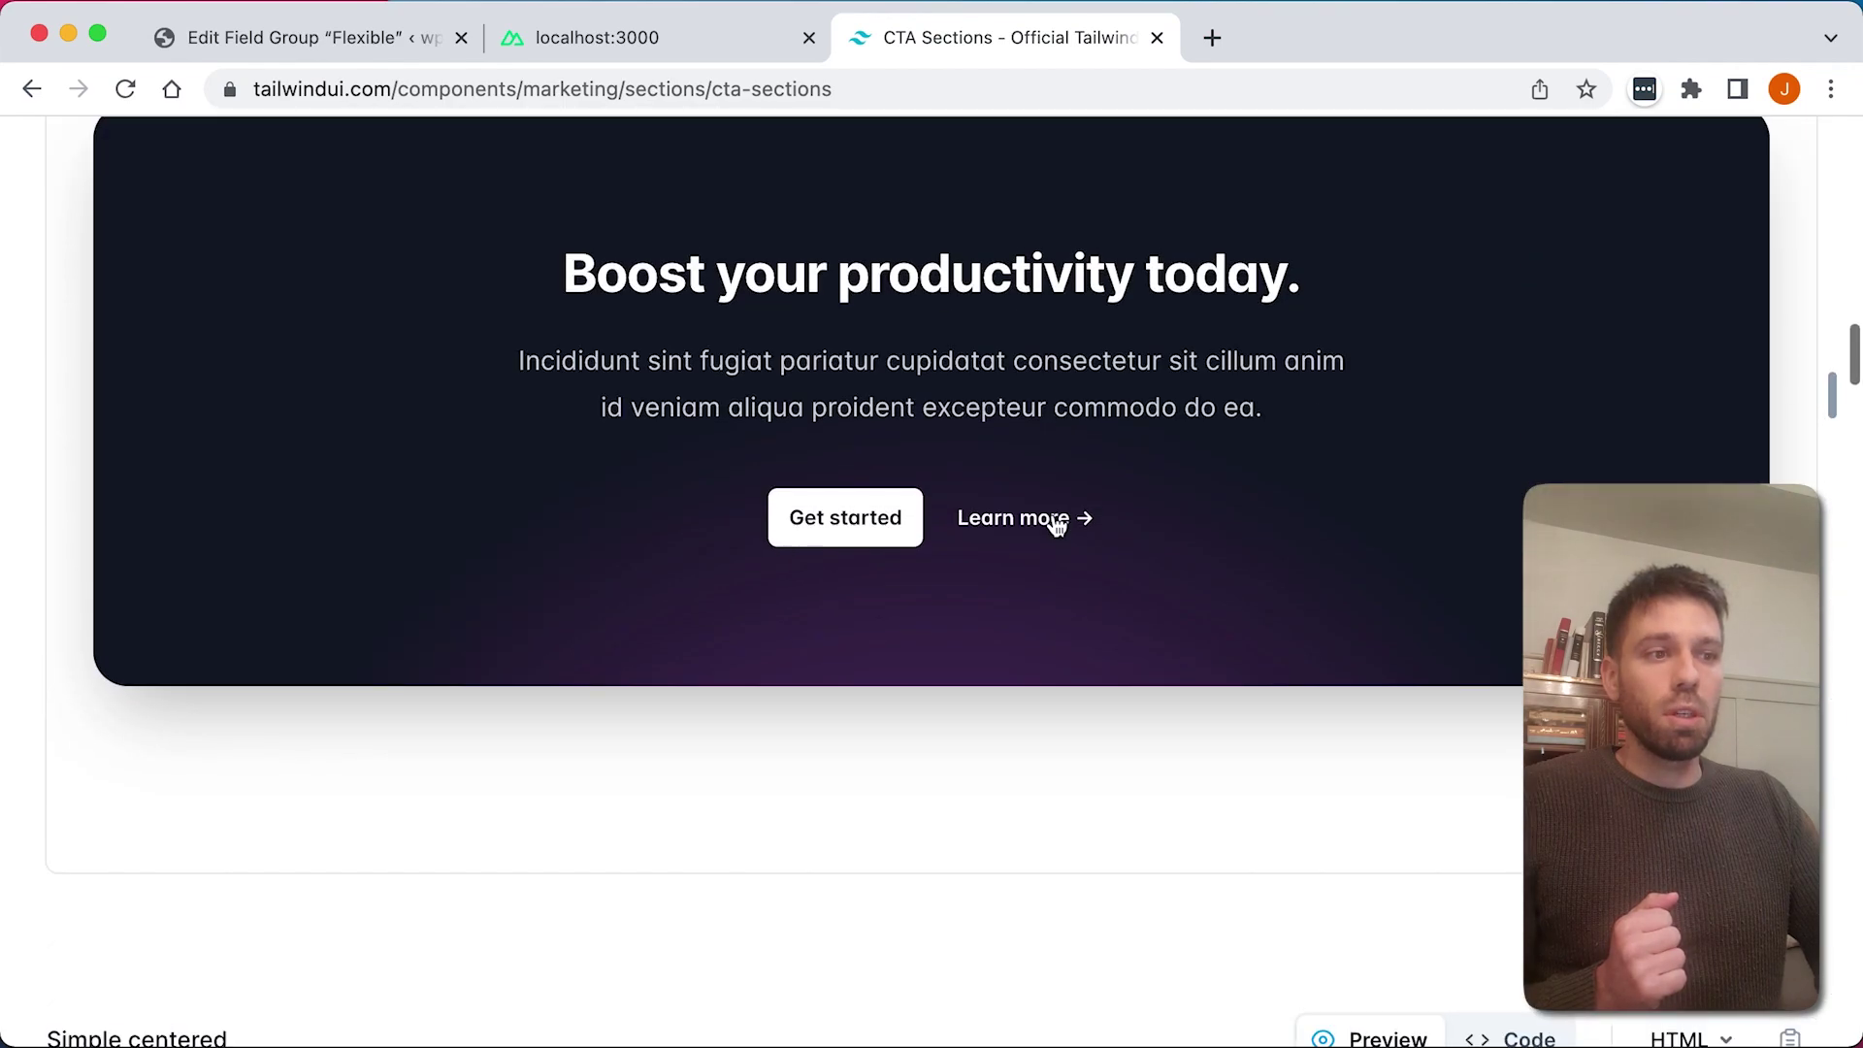
scroll(1054, 515, down, 20)
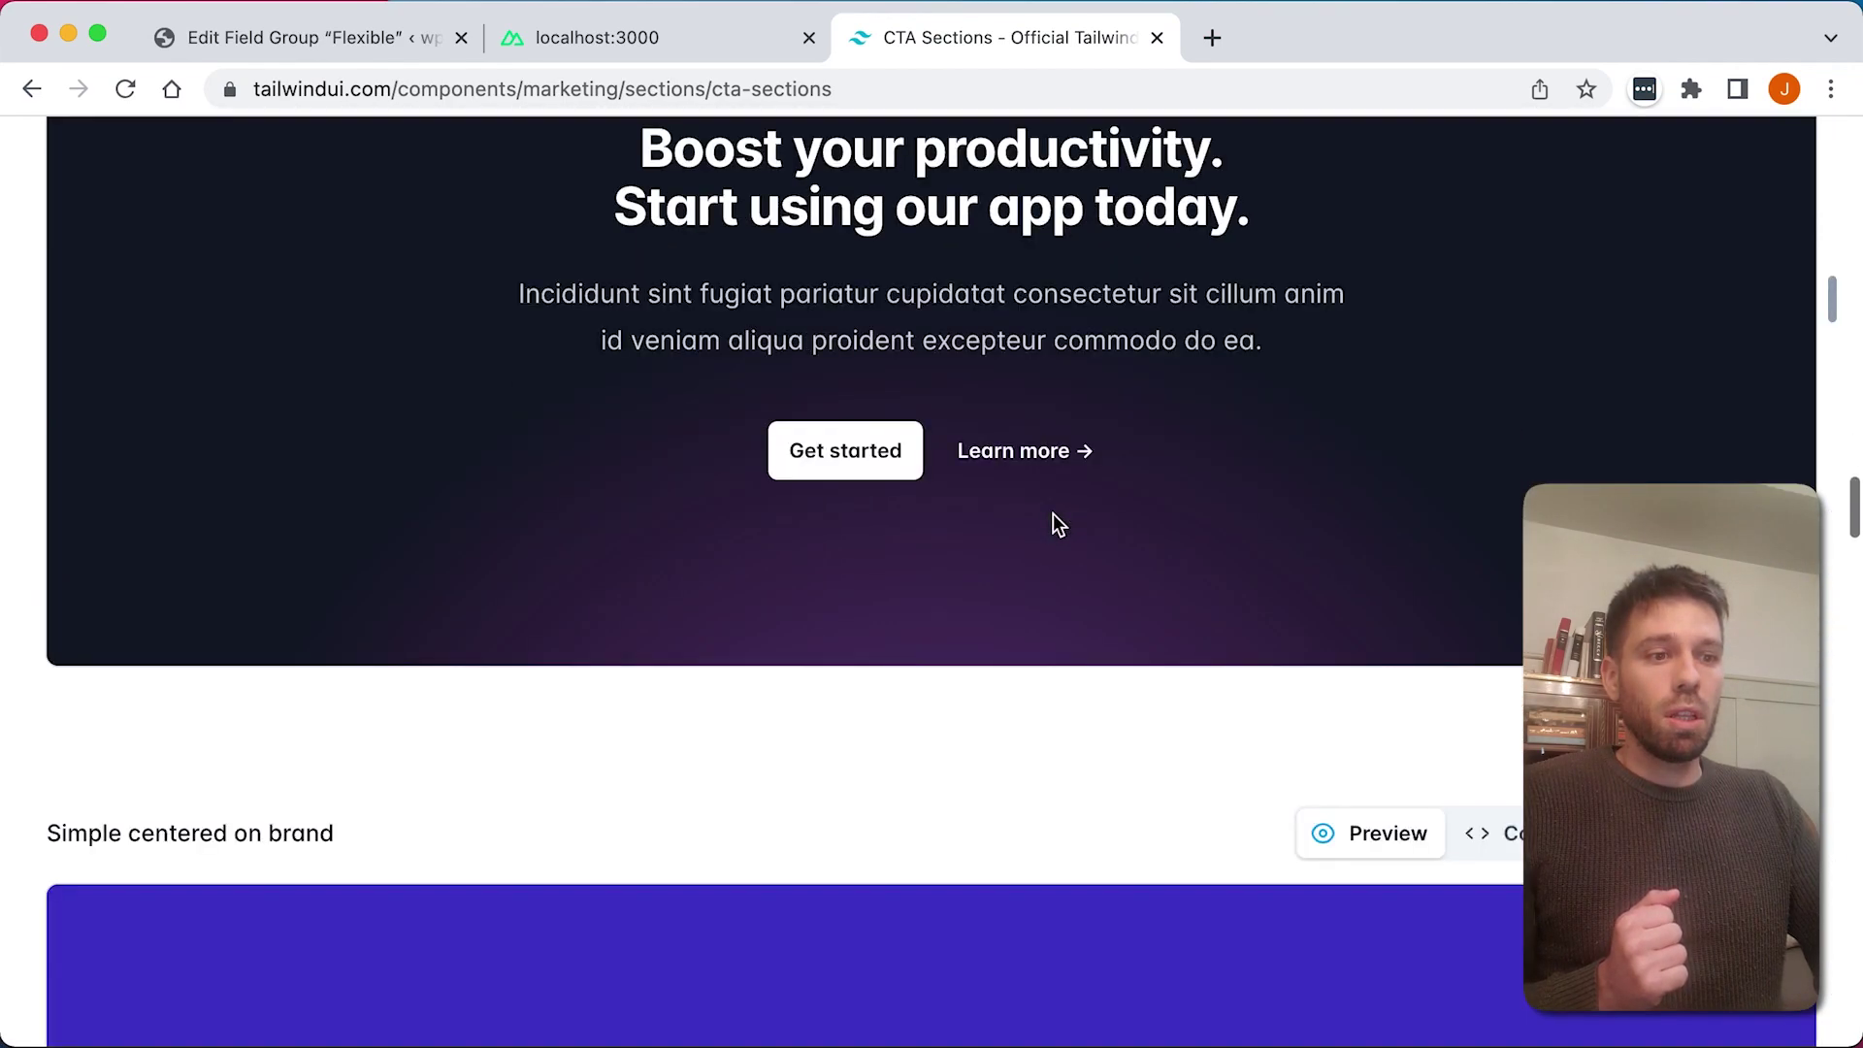
scroll(1054, 514, down, 5)
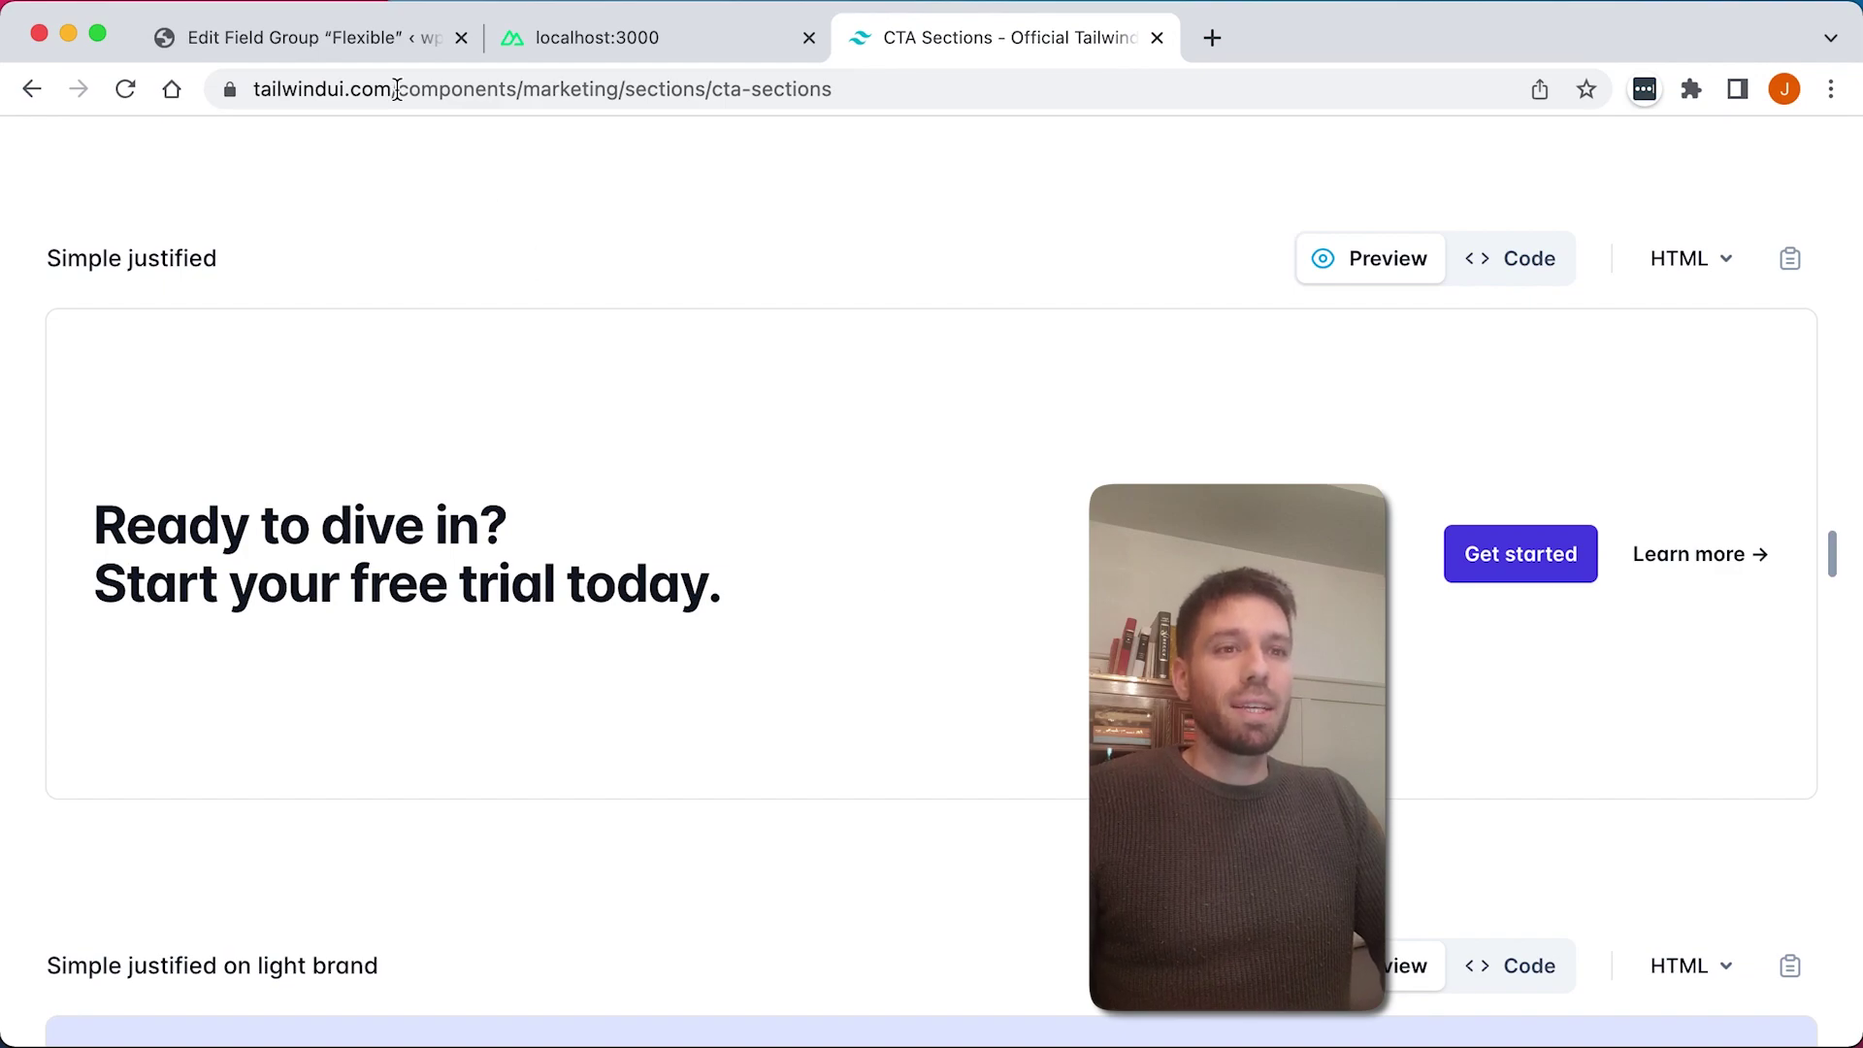
click(357, 39)
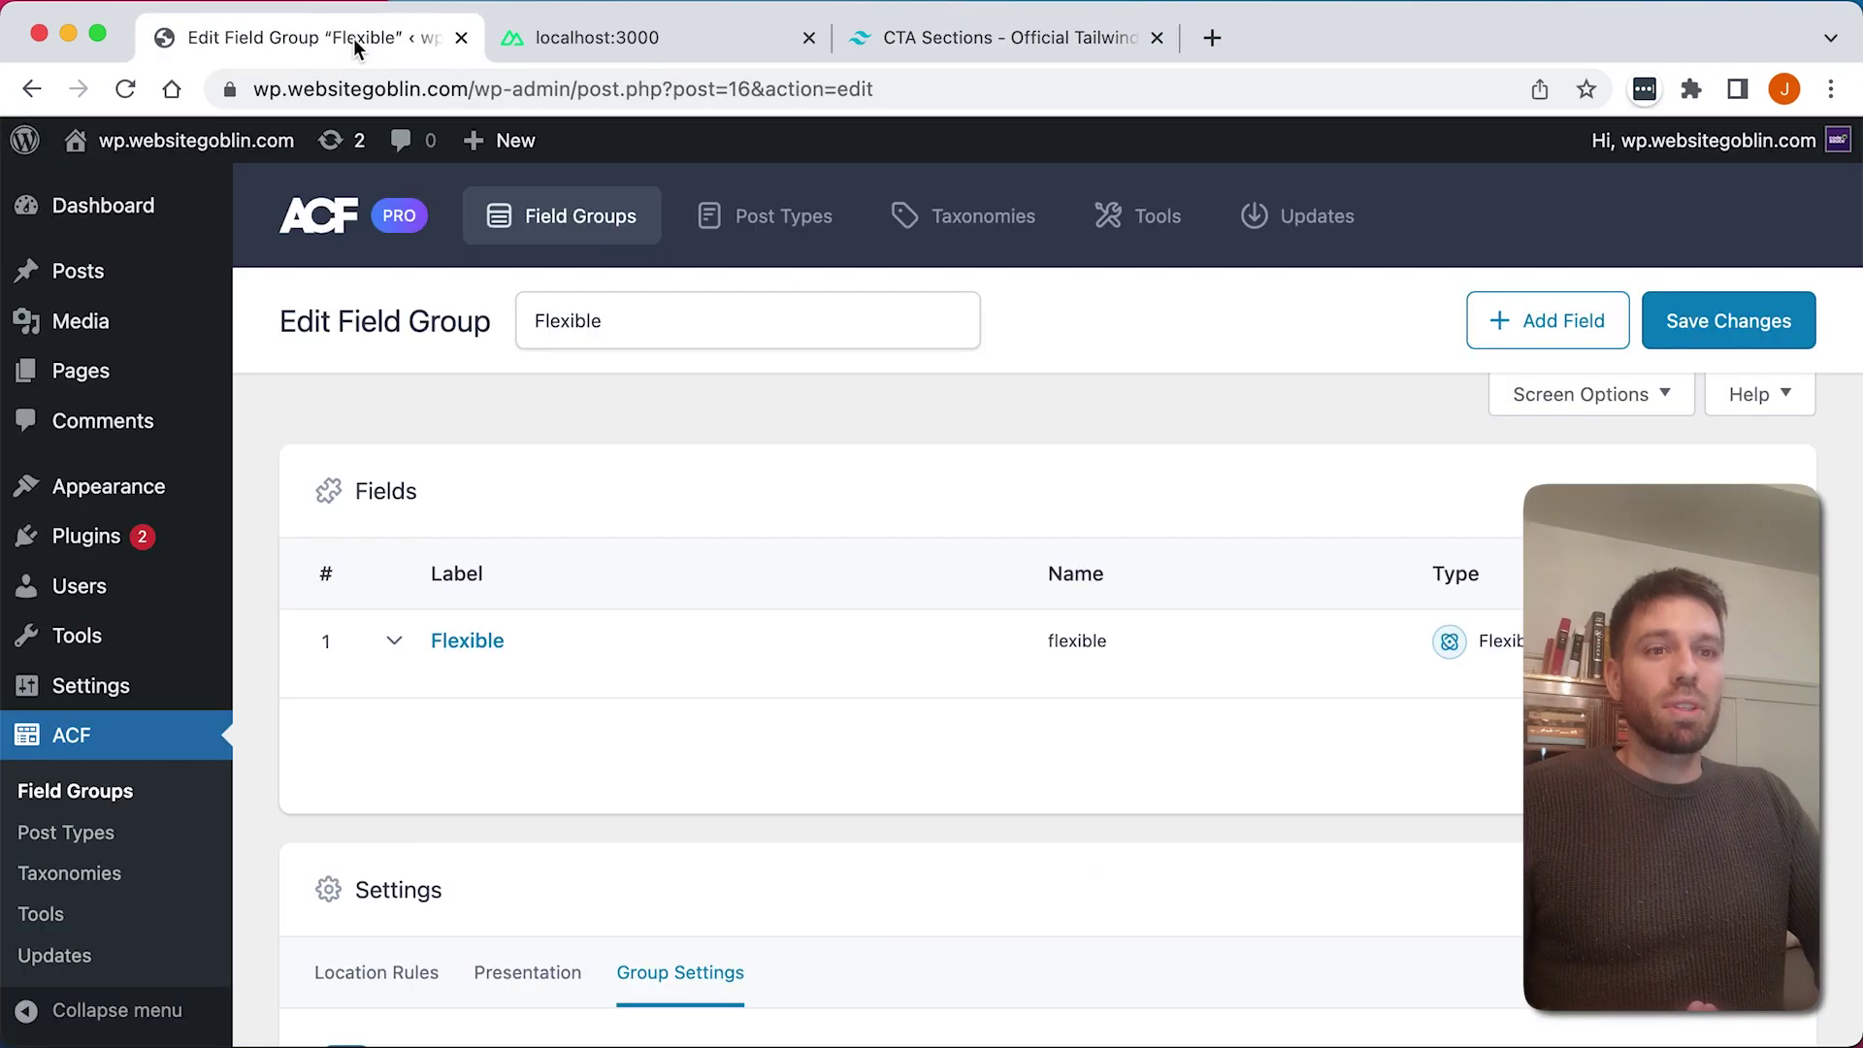
Step: Open the Home page for editing and collapse its Cta layout row
click(83, 366)
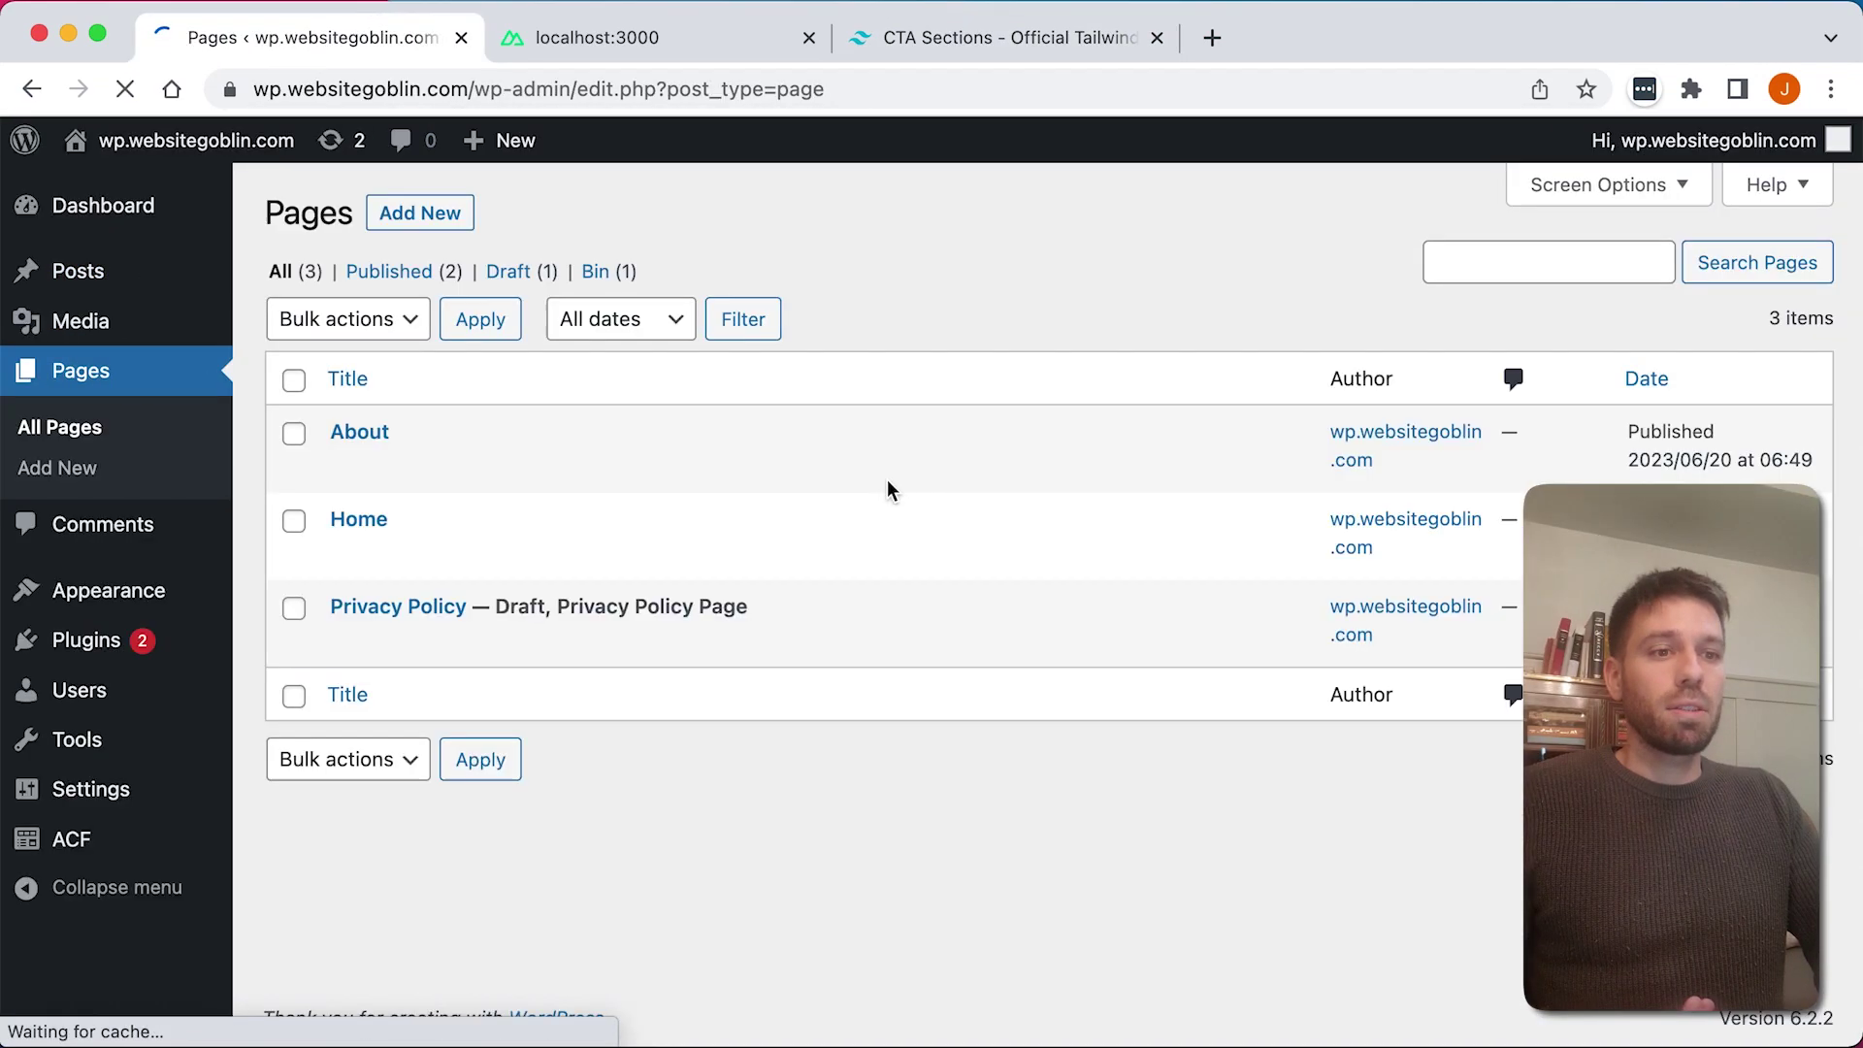
click(361, 522)
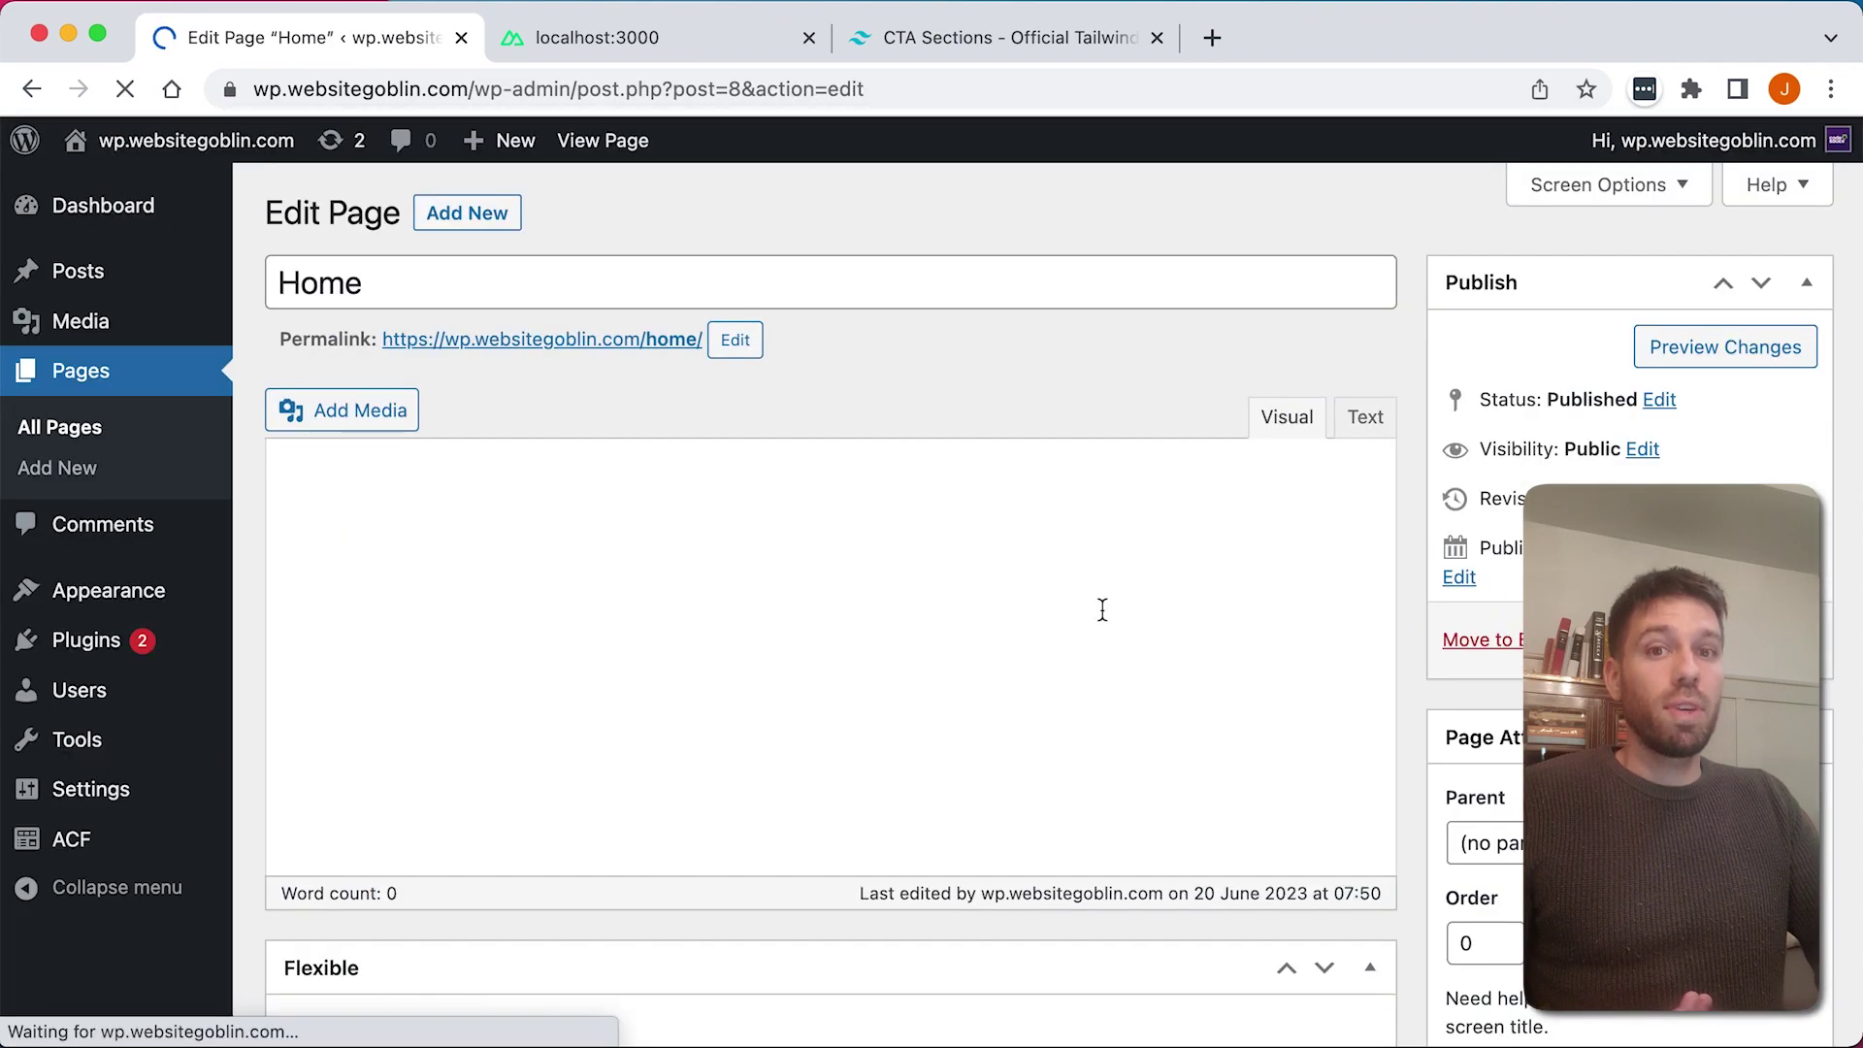
scroll(1422, 582, down, 10)
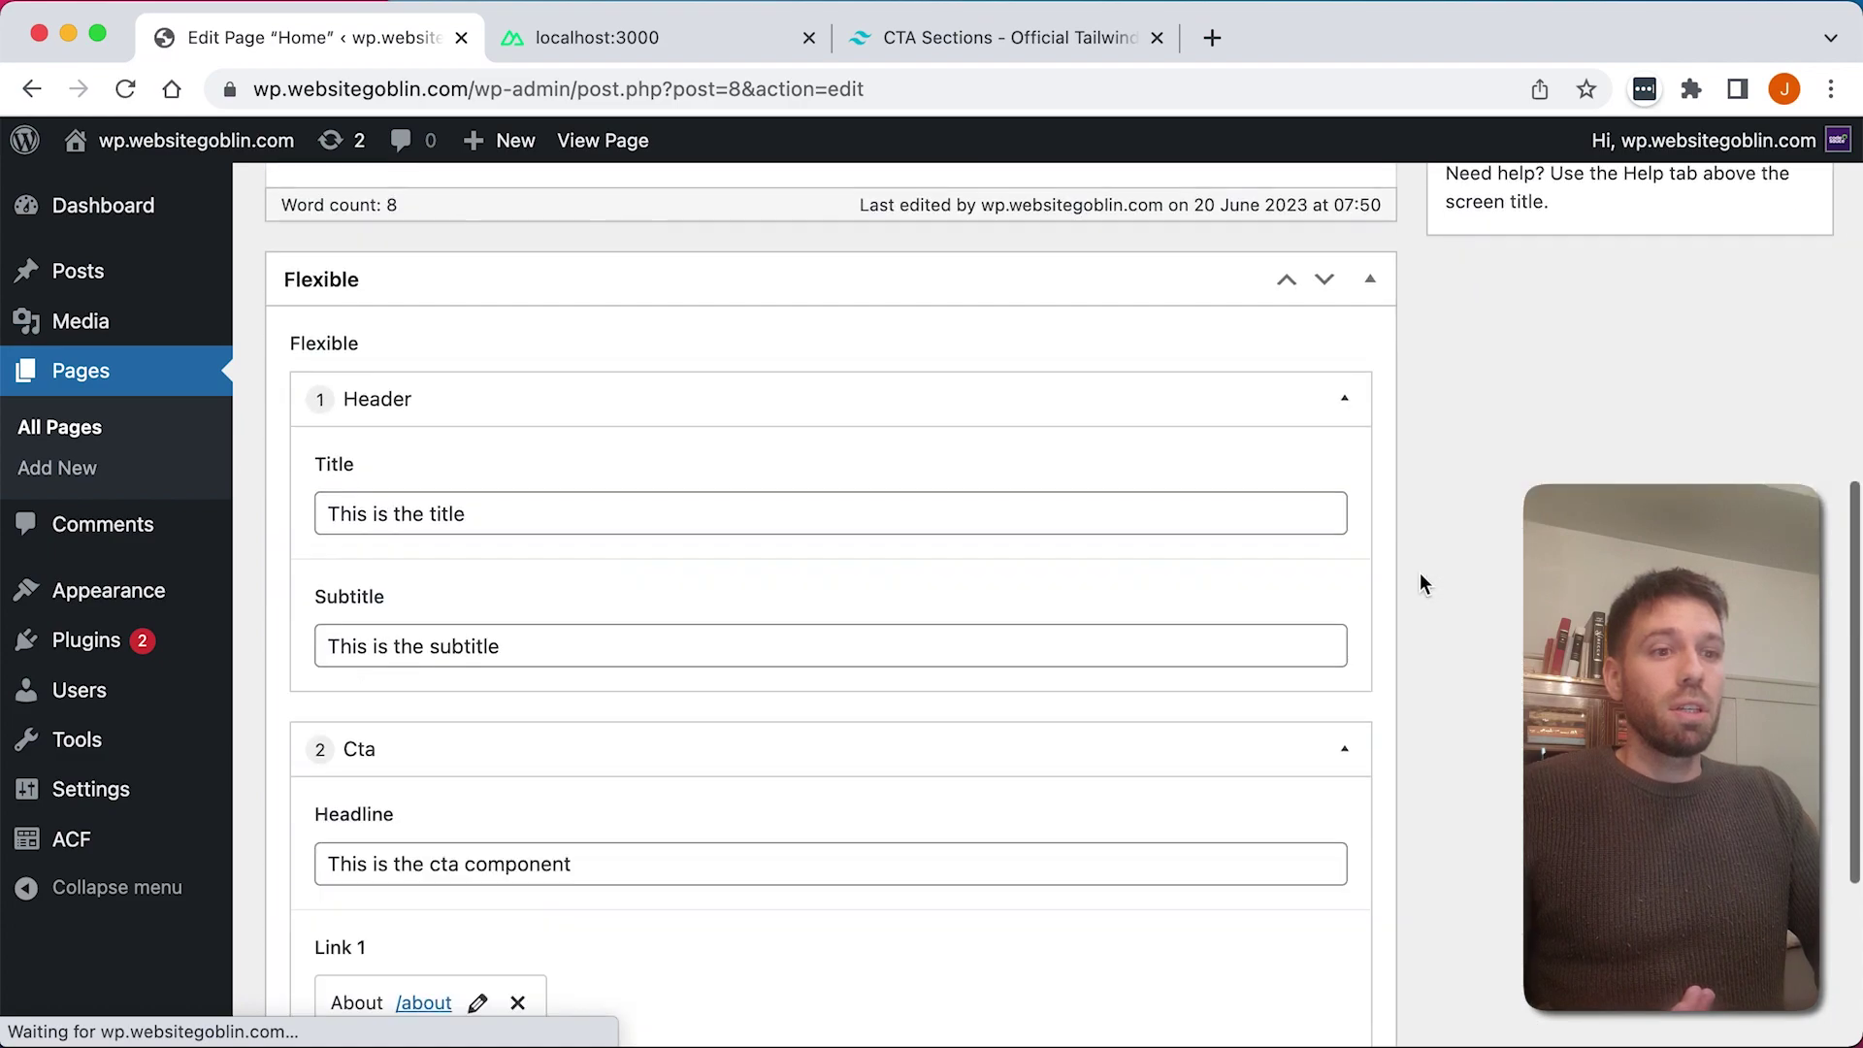
scroll(1419, 583, down, 3)
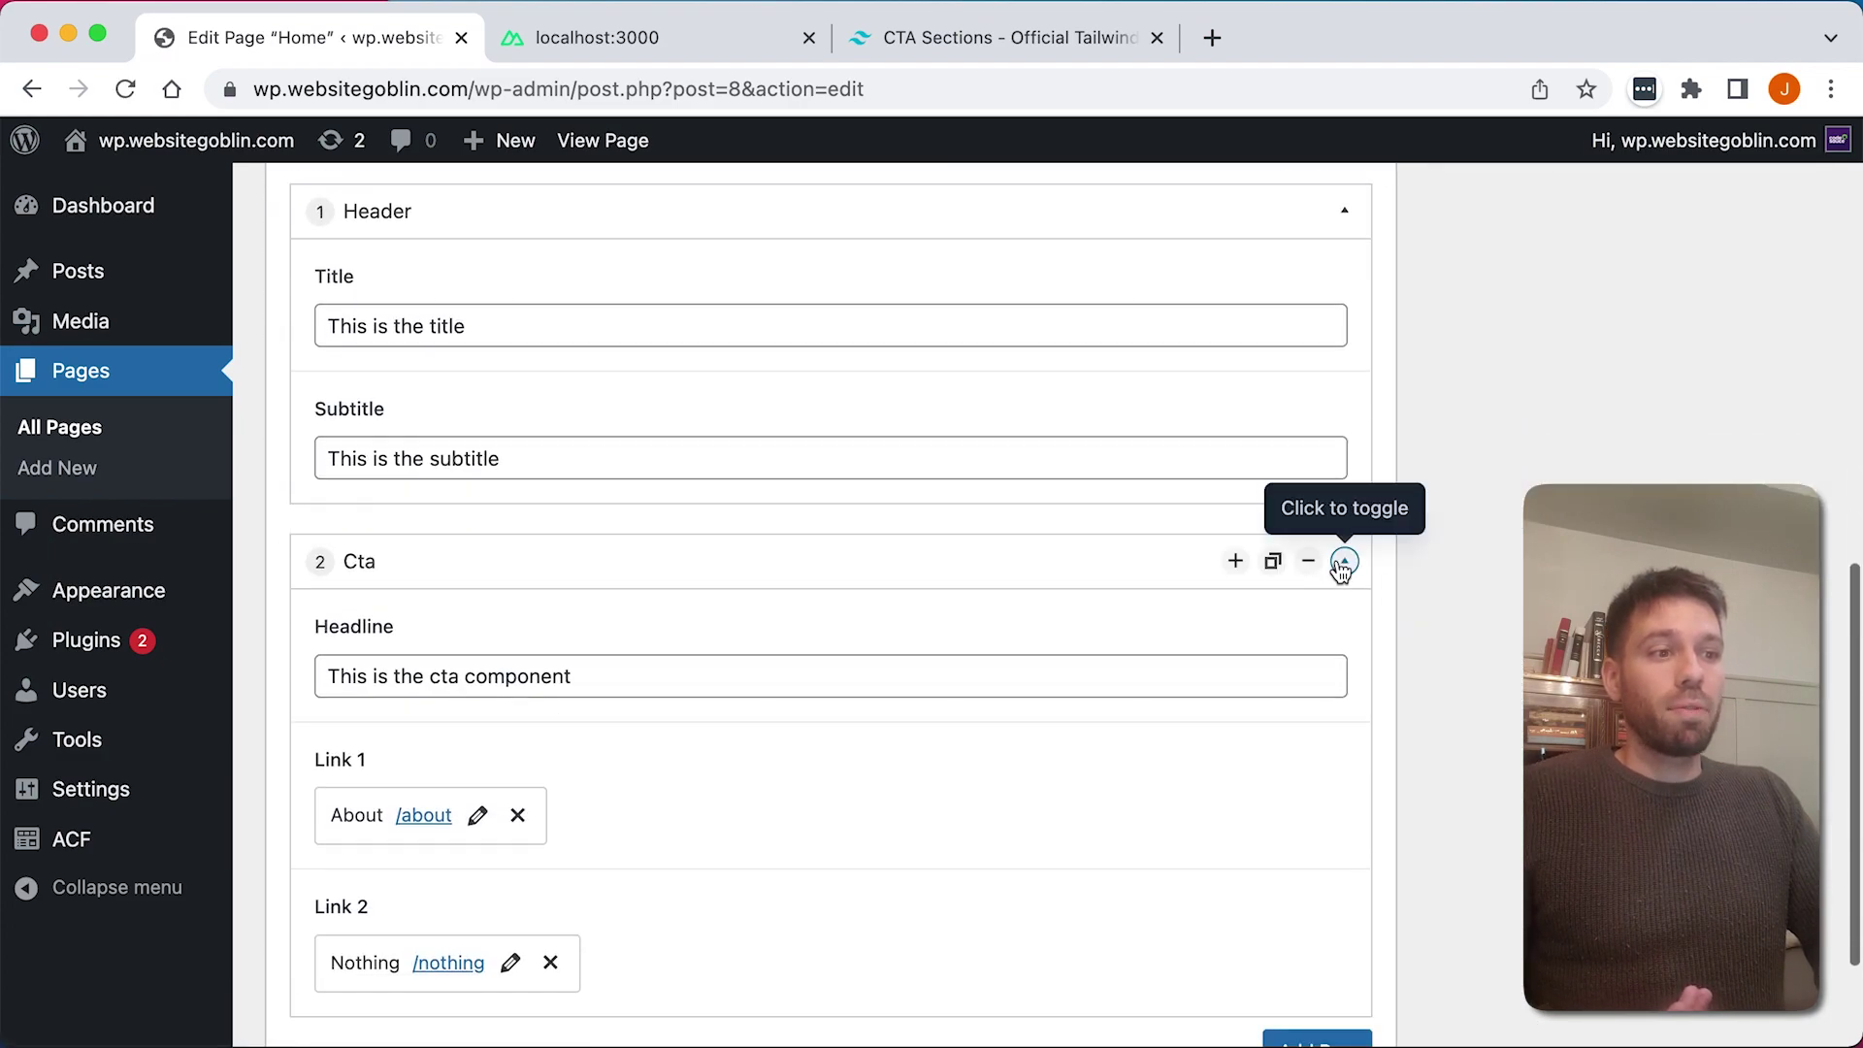
click(1342, 559)
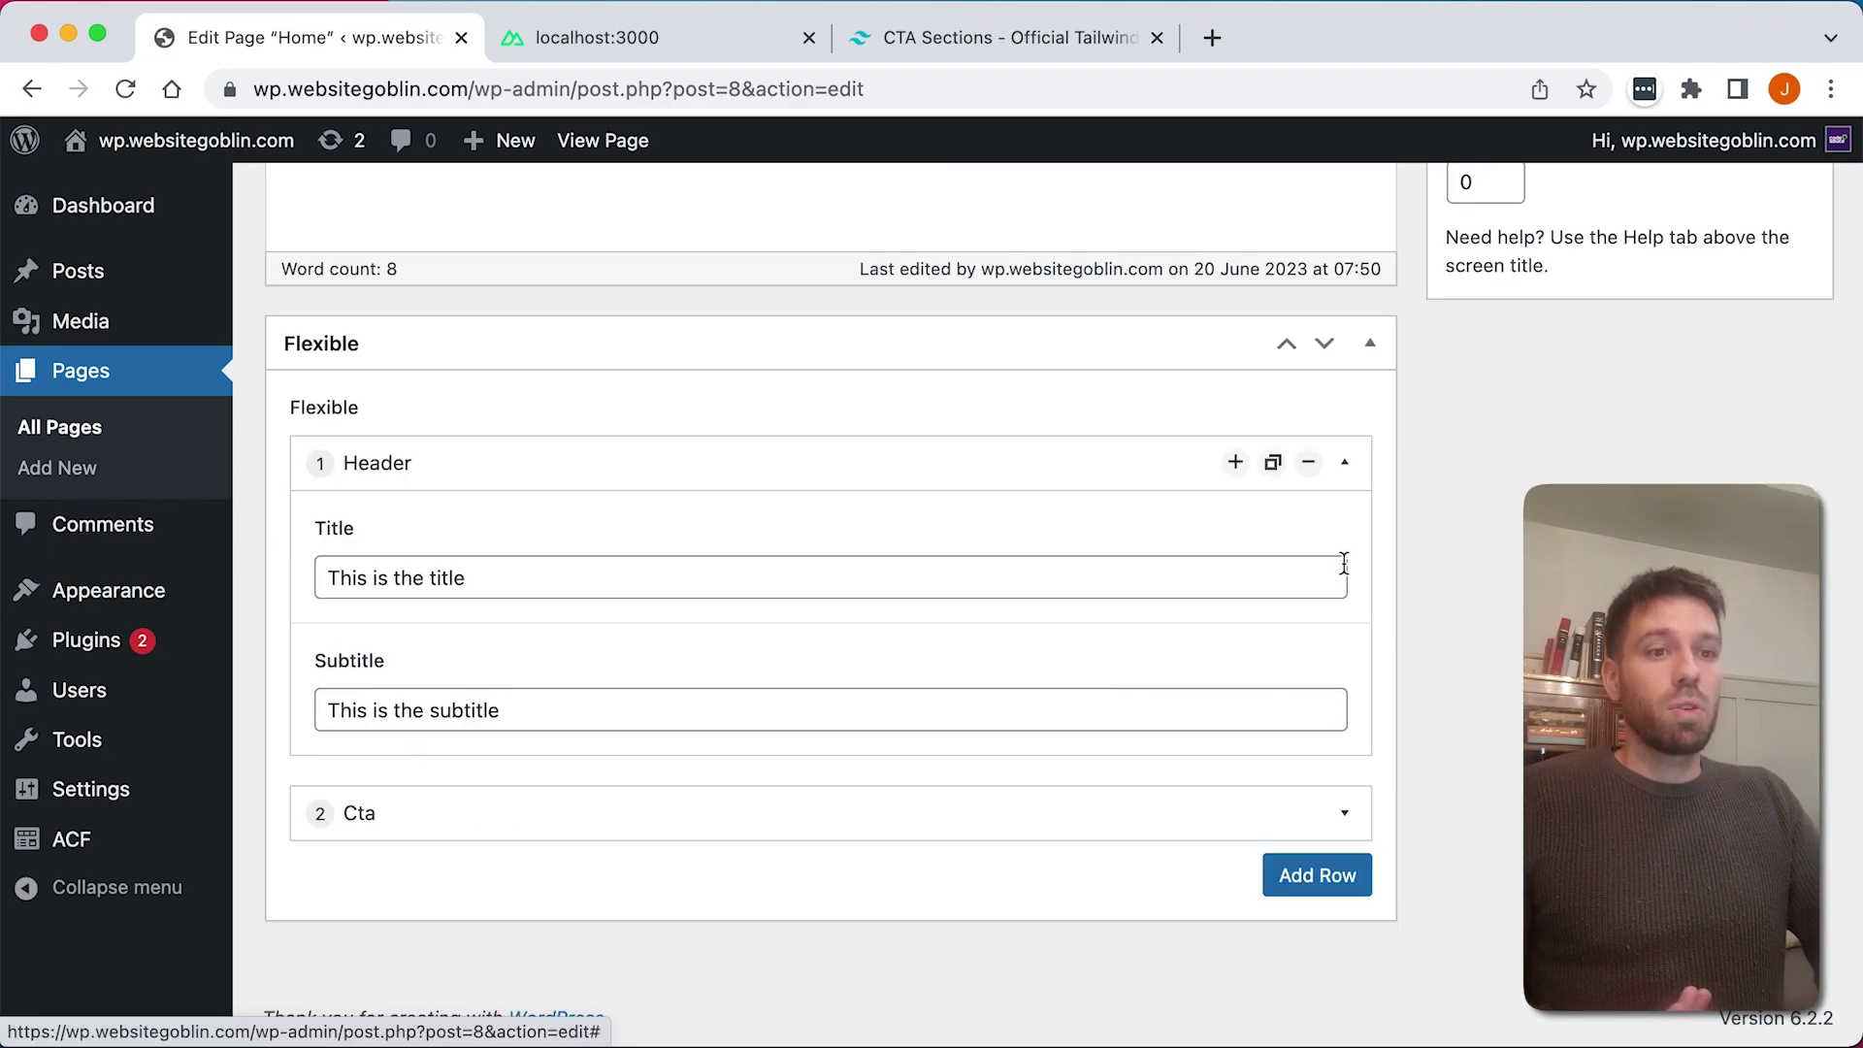
Step: Preview the Add Row layout list without adding a row, then go to ACF Field Groups
click(1305, 881)
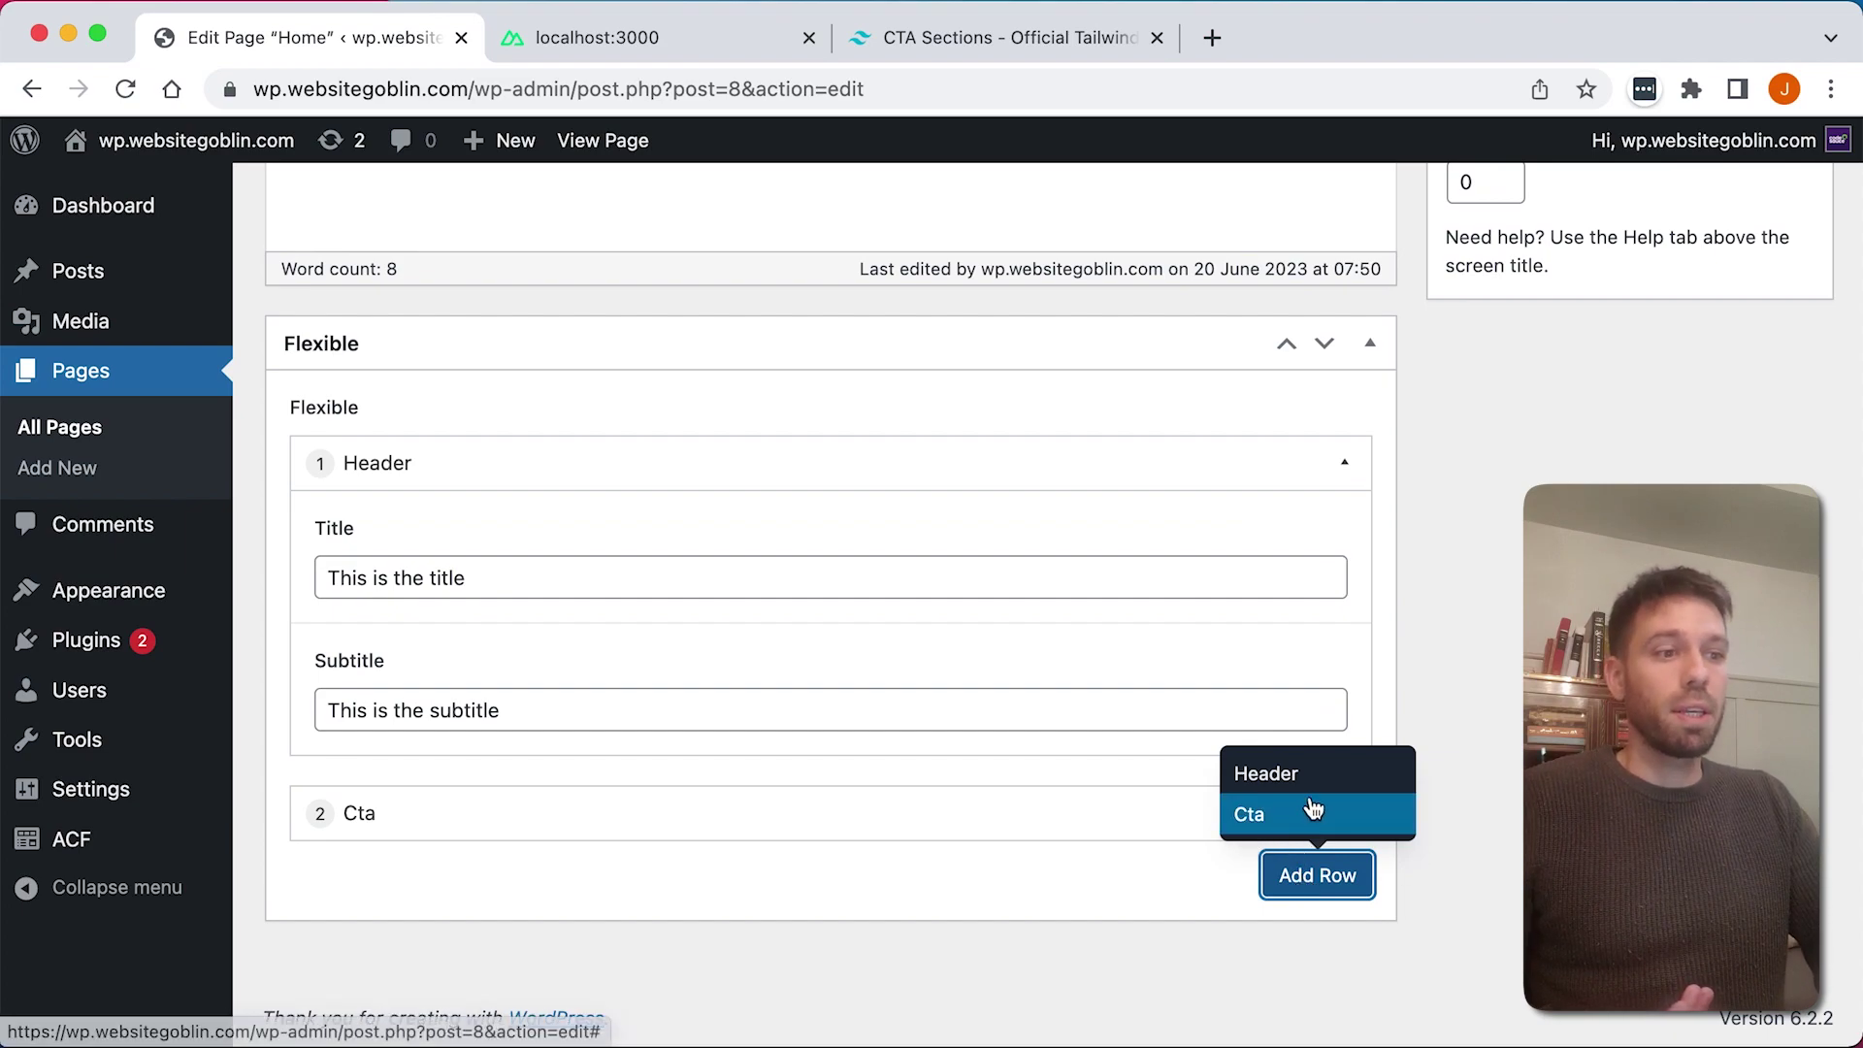
click(1500, 826)
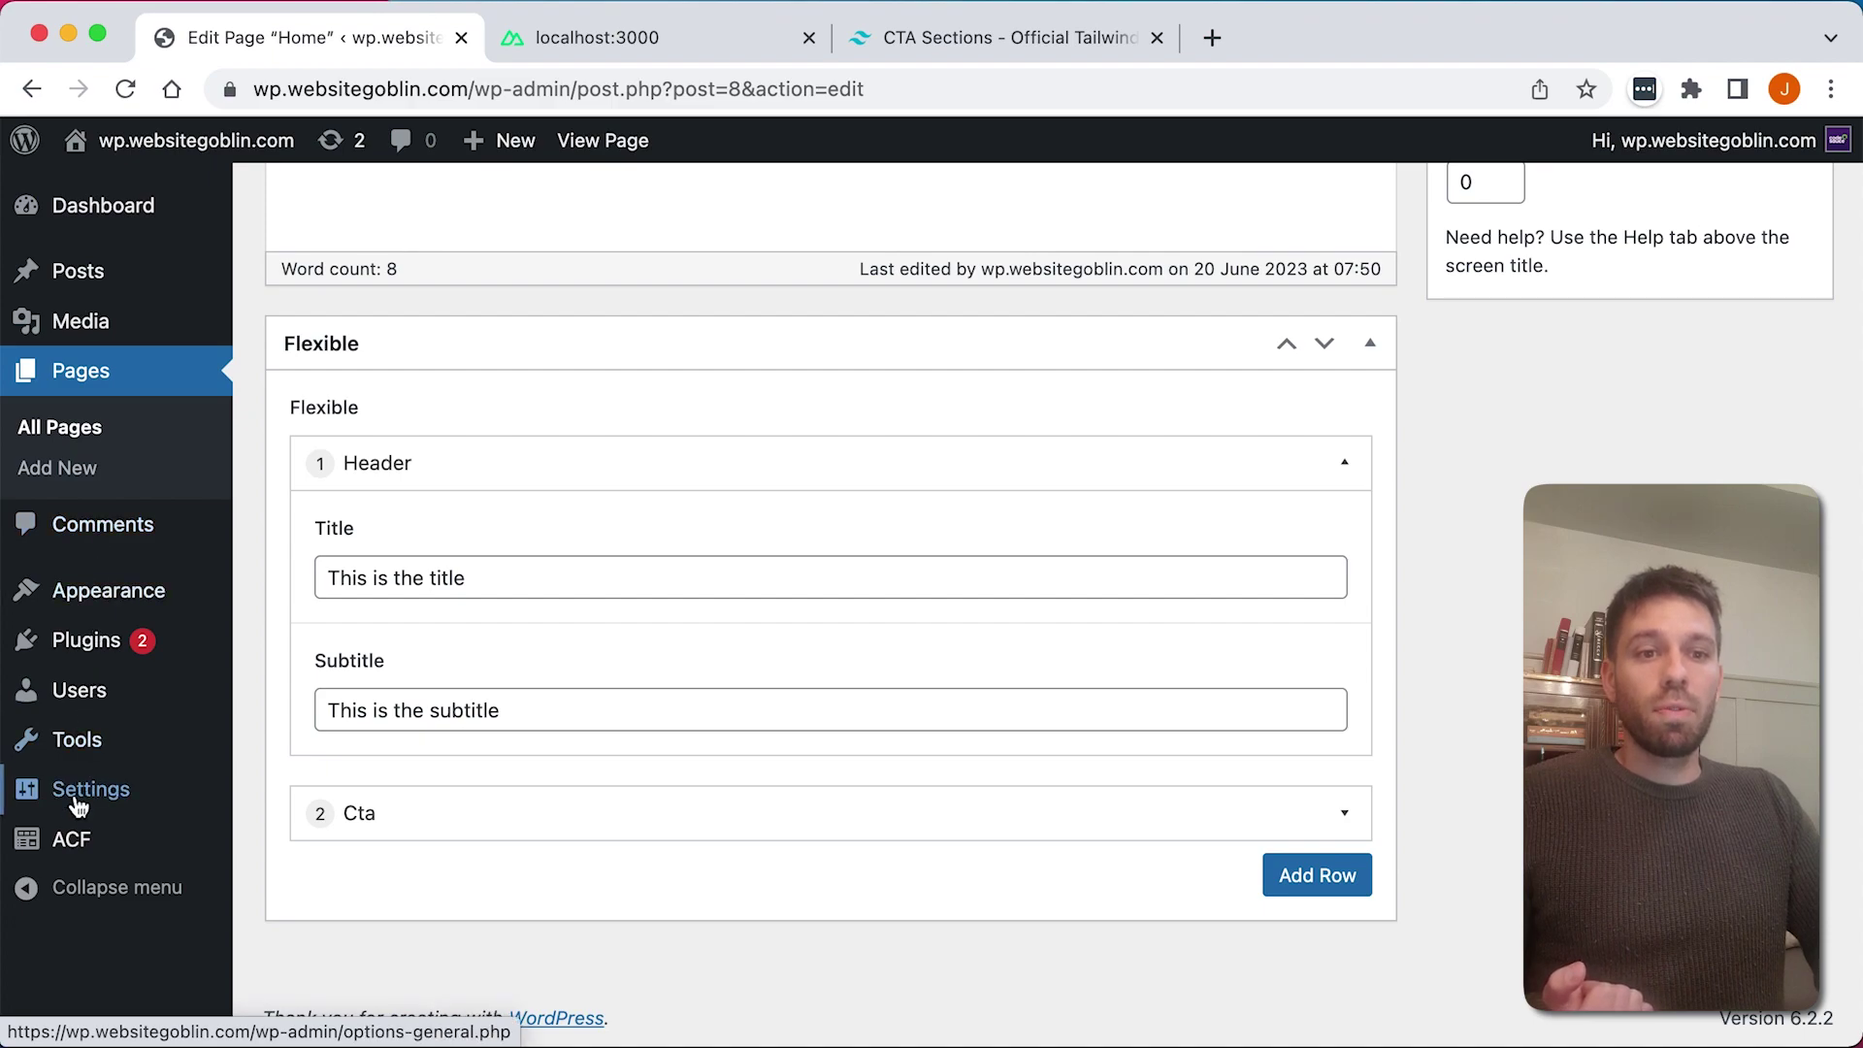
click(71, 844)
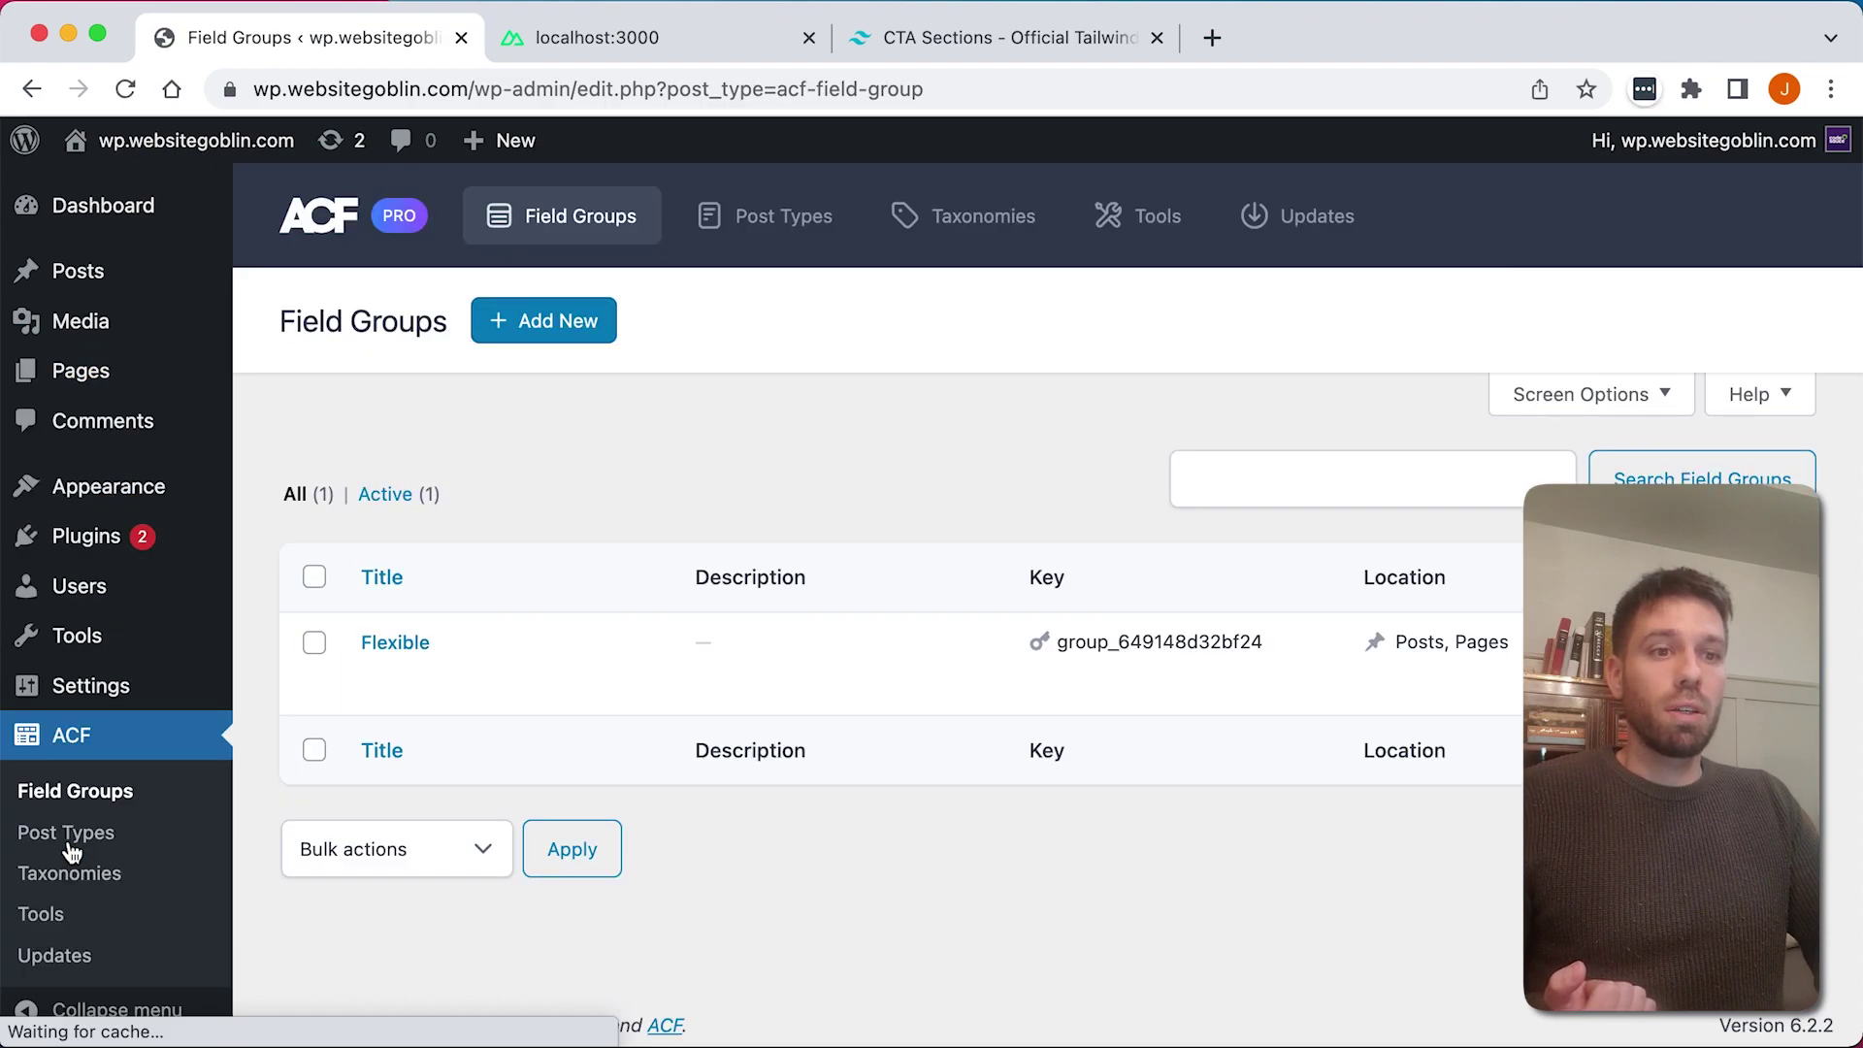
Step: In the Flexible field group, expand the Cta layout and add a fourth field after Link 2
click(409, 643)
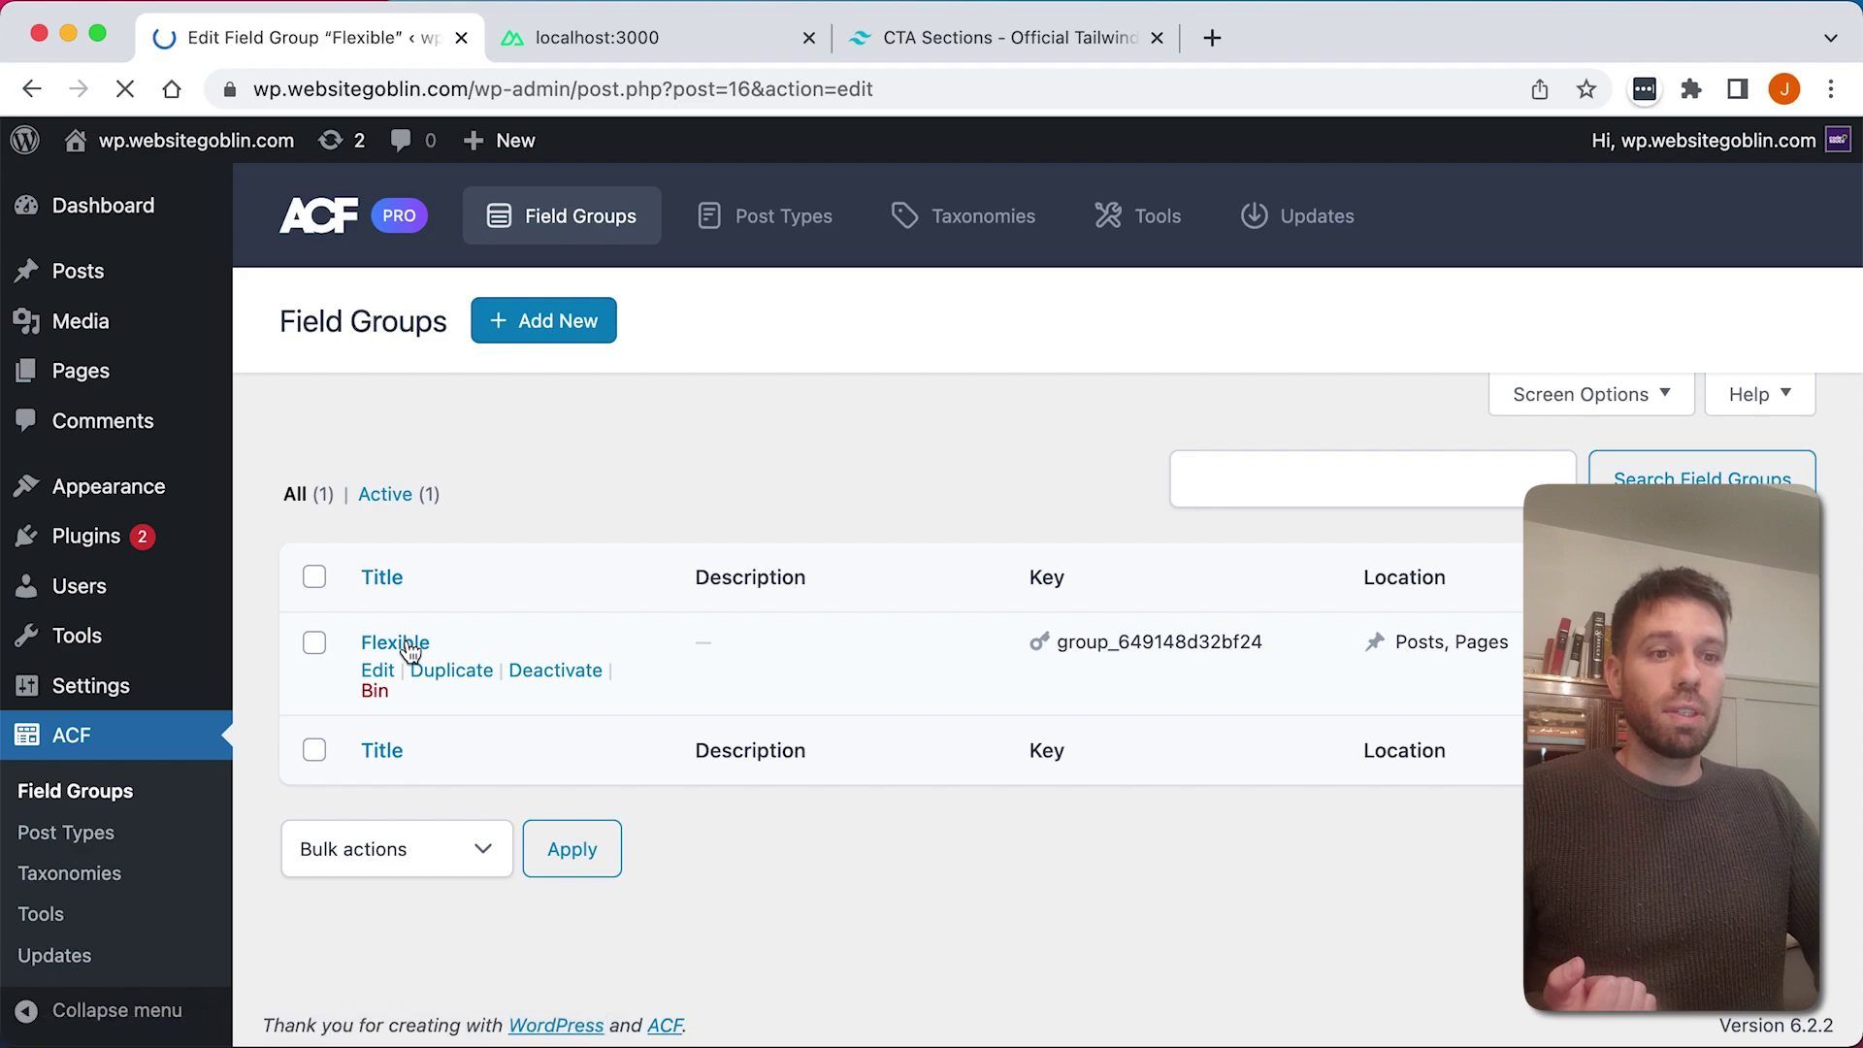
click(491, 626)
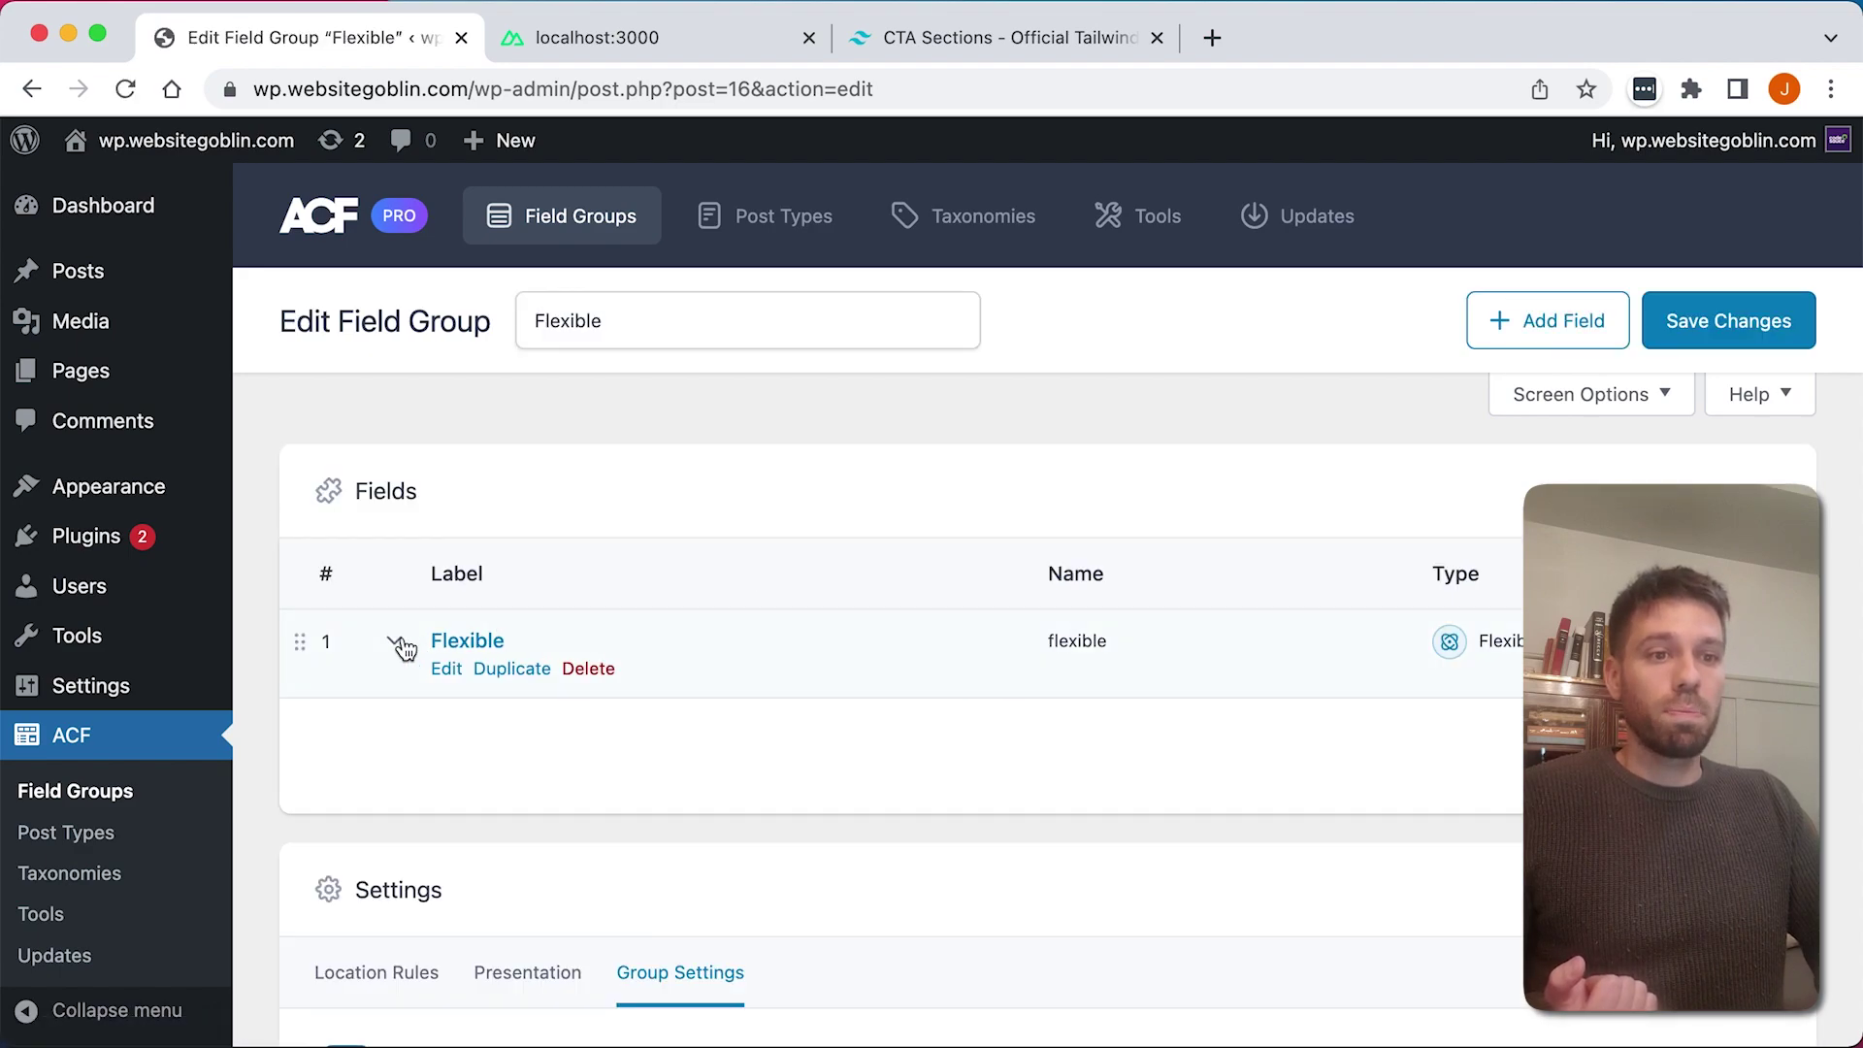
scroll(929, 663, down, 3)
scroll(926, 664, down, 5)
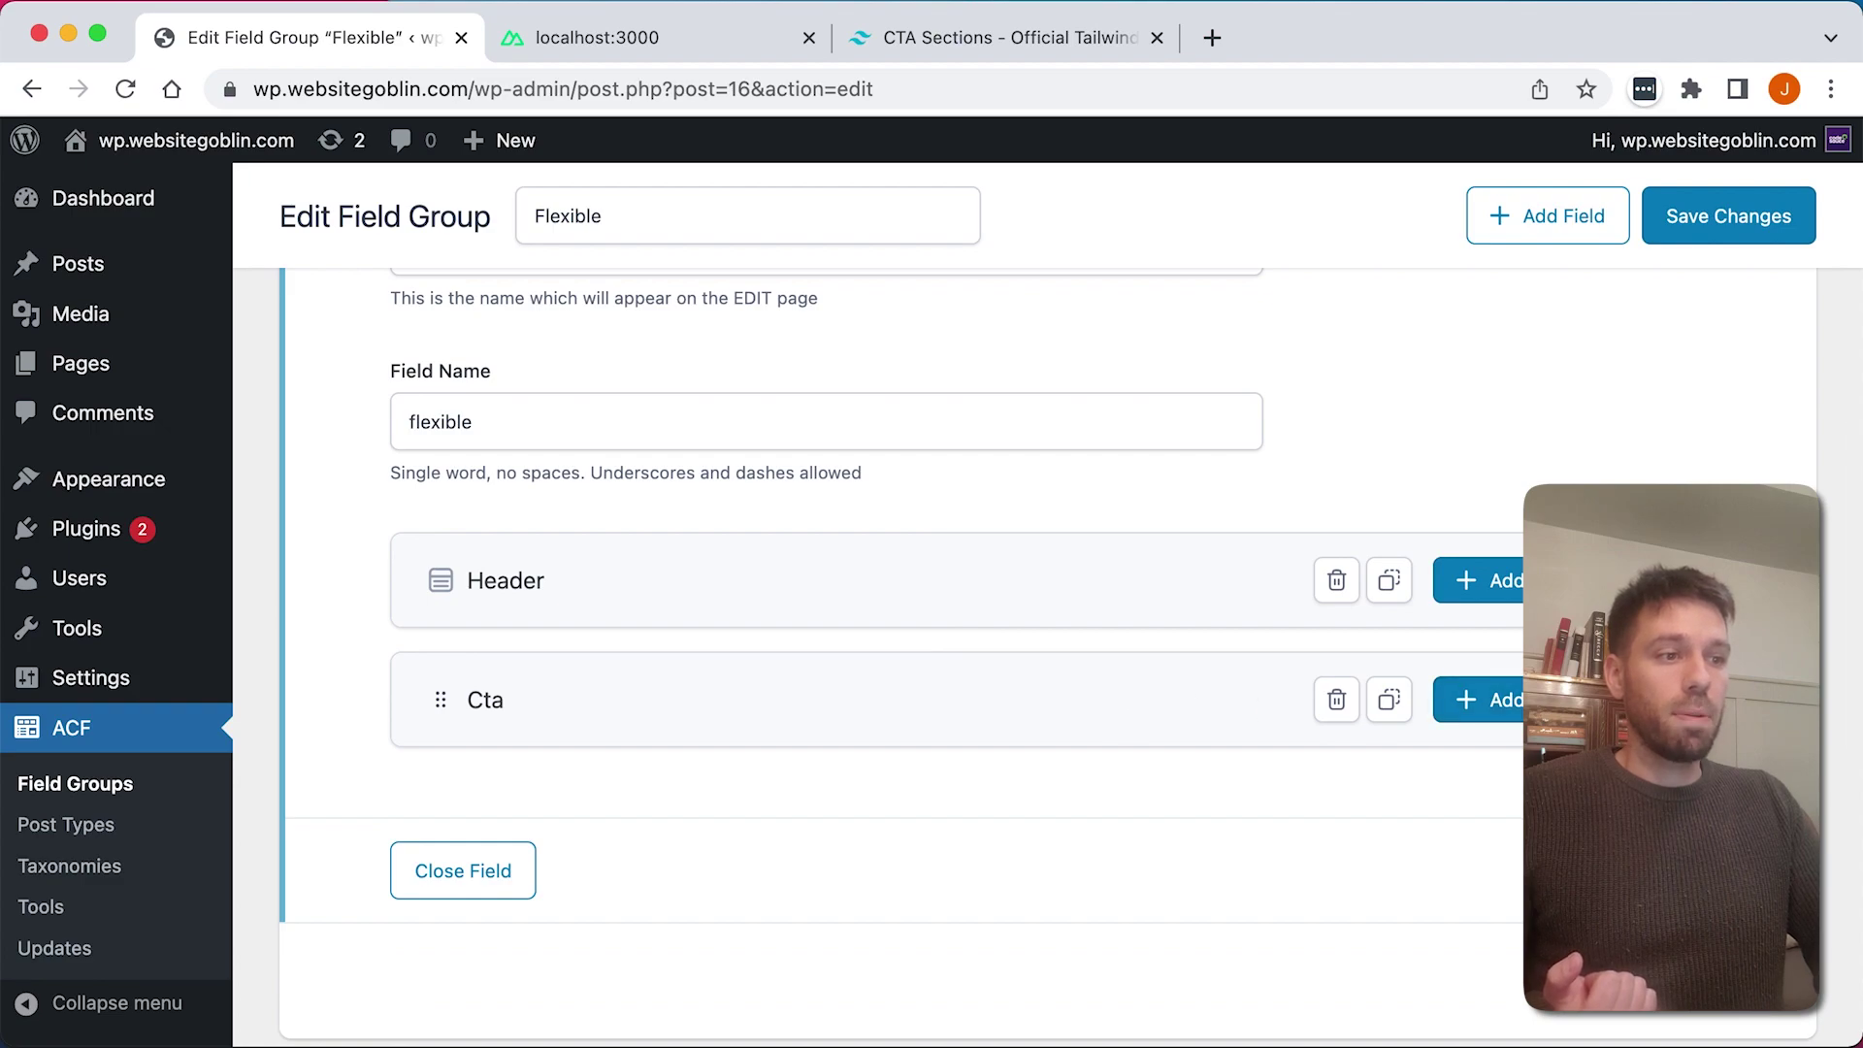
click(1088, 694)
scroll(1089, 692, down, 3)
scroll(1091, 691, down, 3)
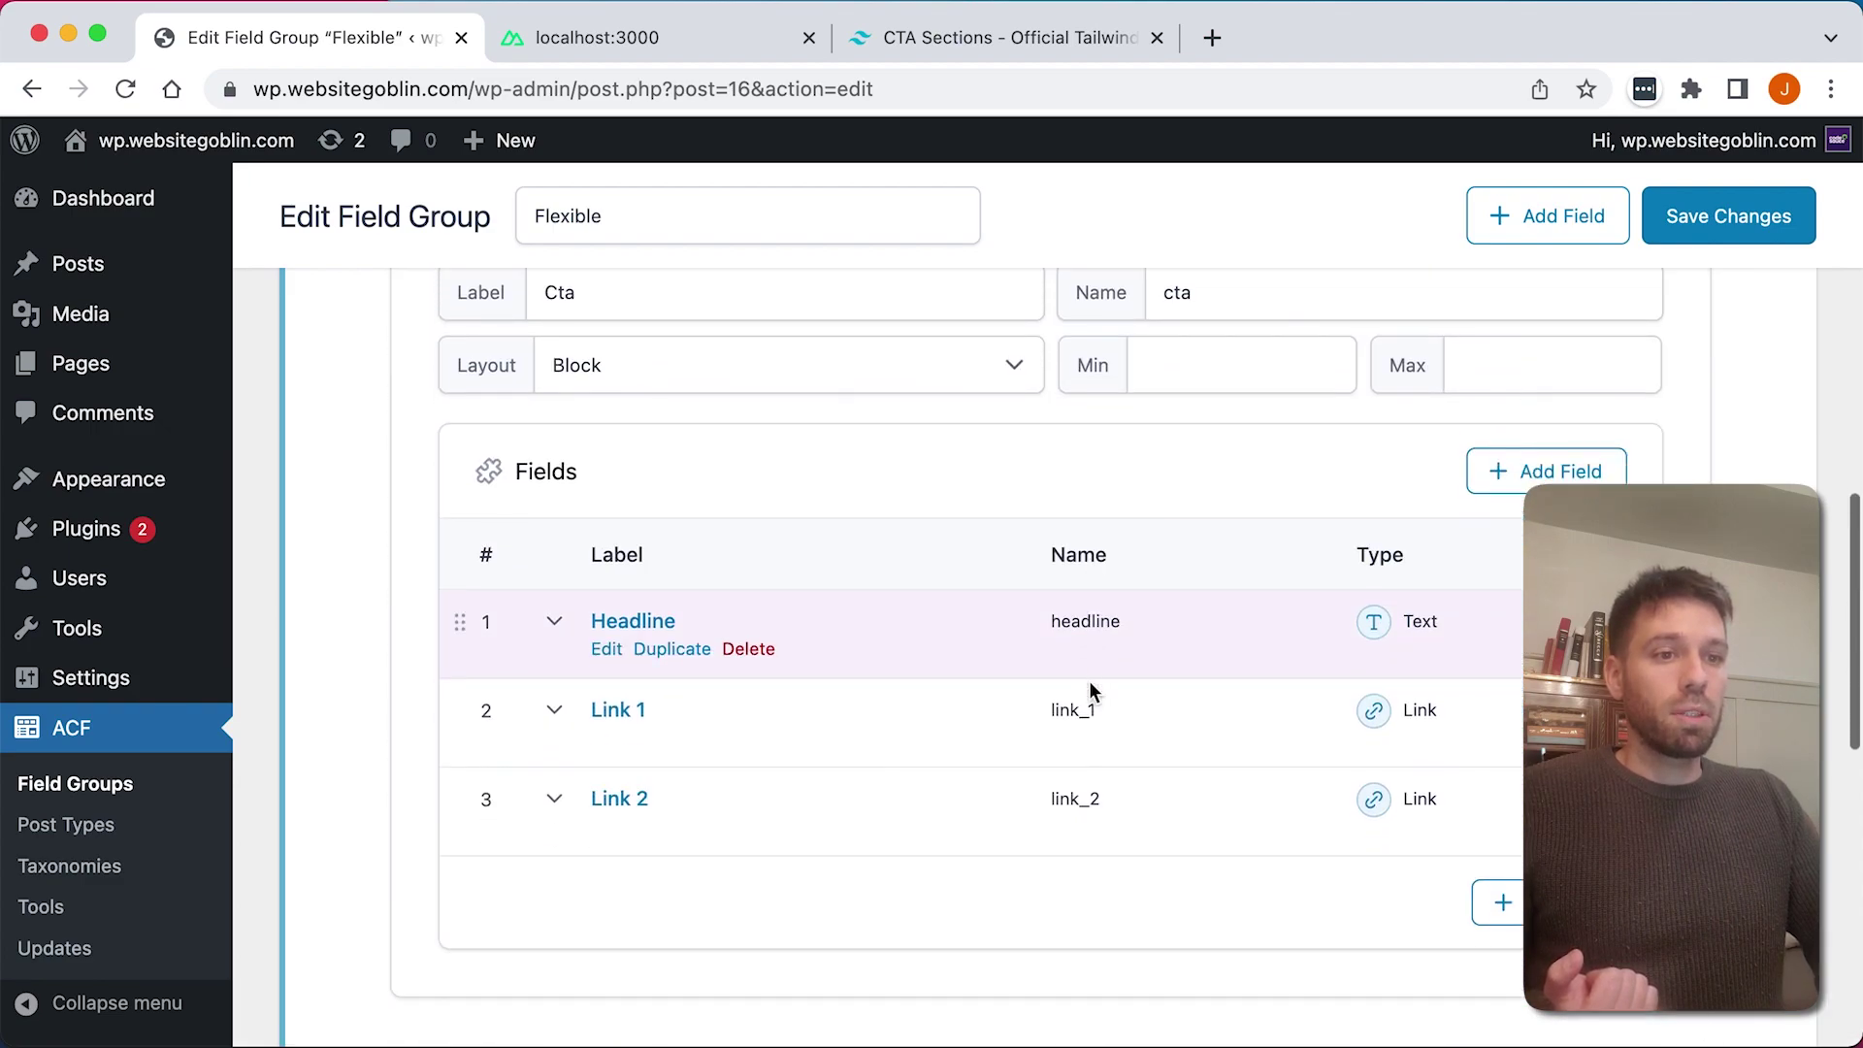
click(1574, 451)
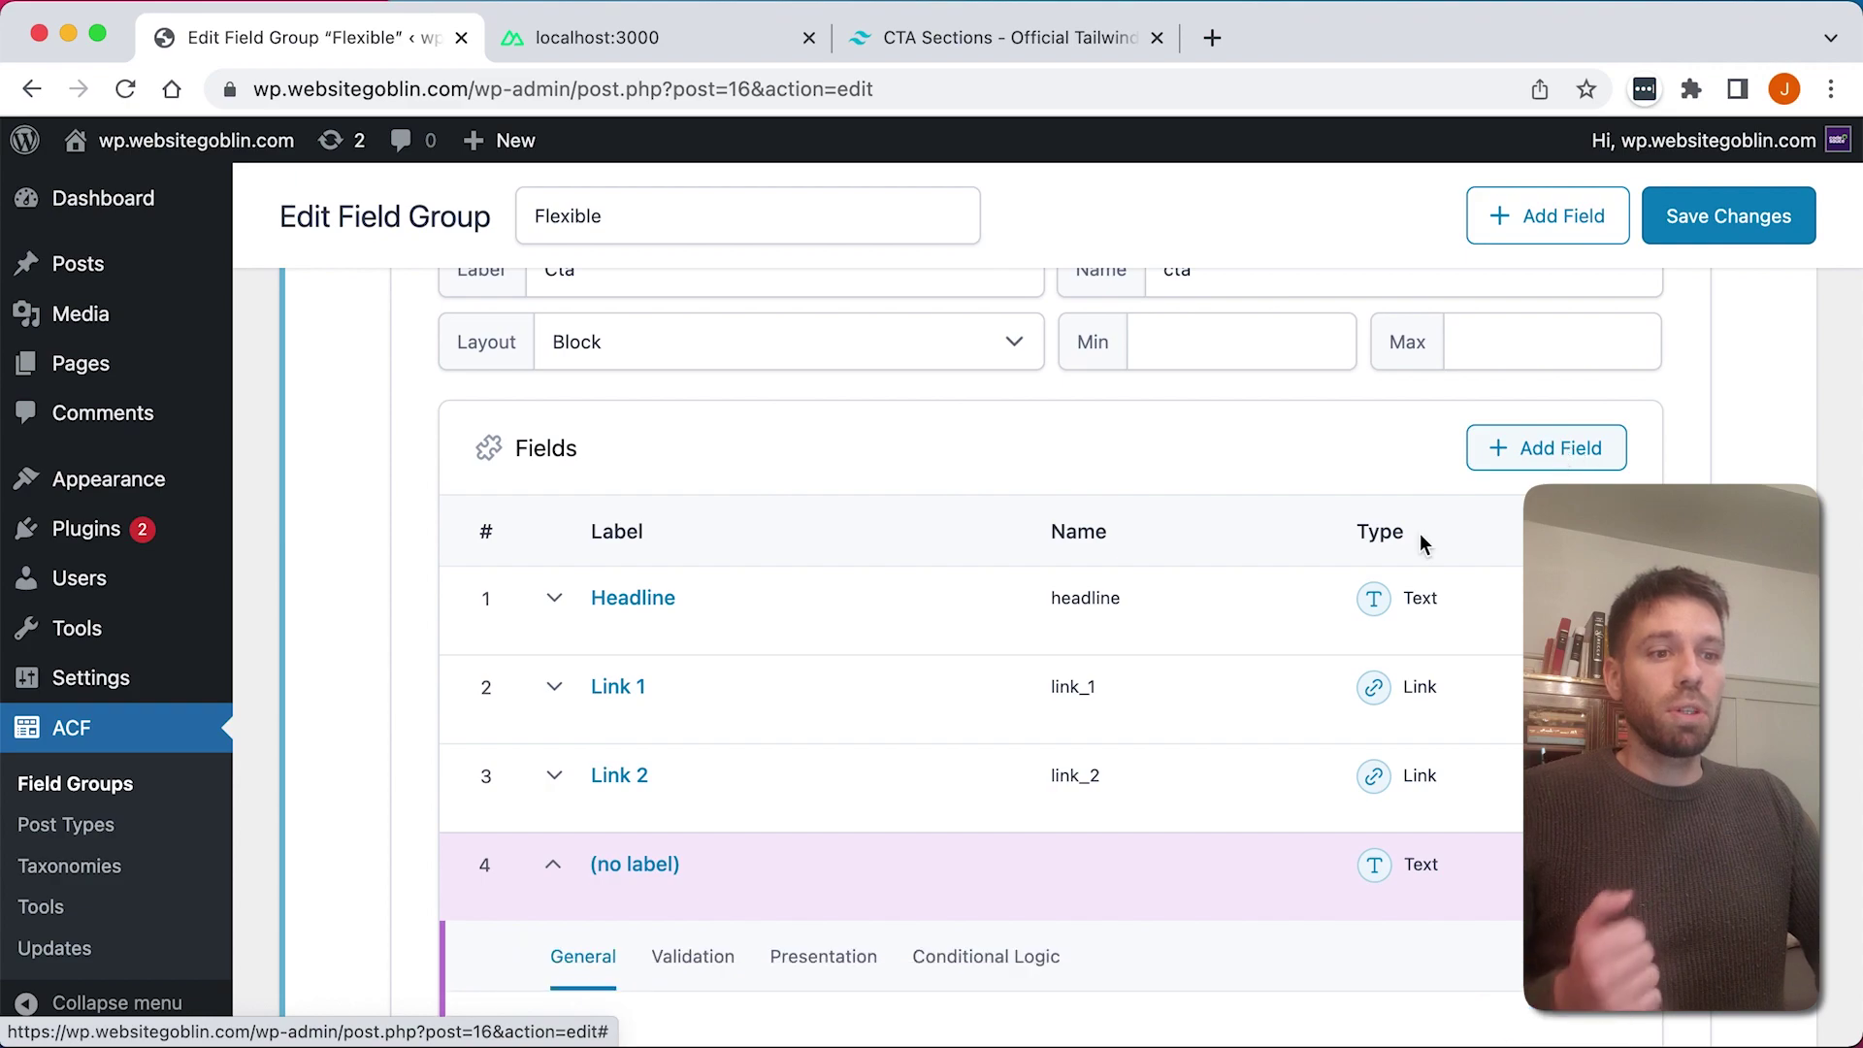
scroll(1088, 757, down, 9)
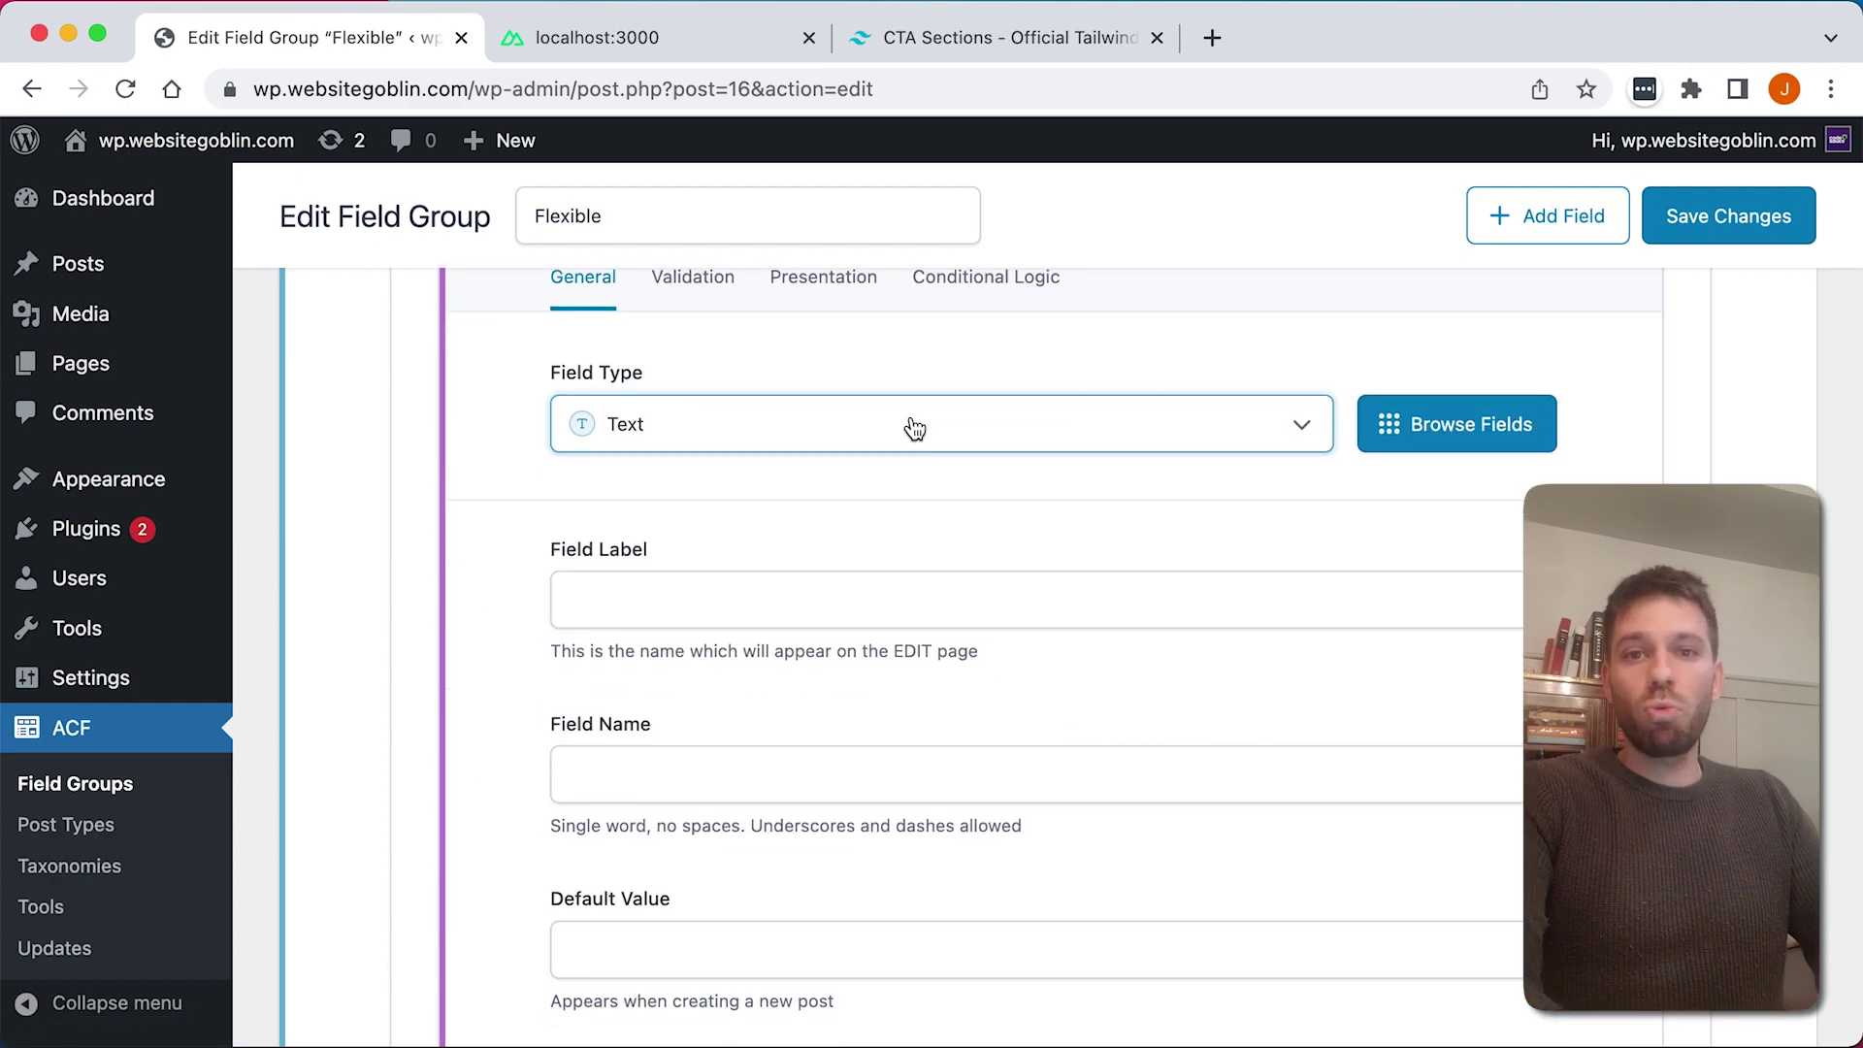
Step: Make the new Cta field a Radio Button labelled Option
click(912, 425)
text(radio)
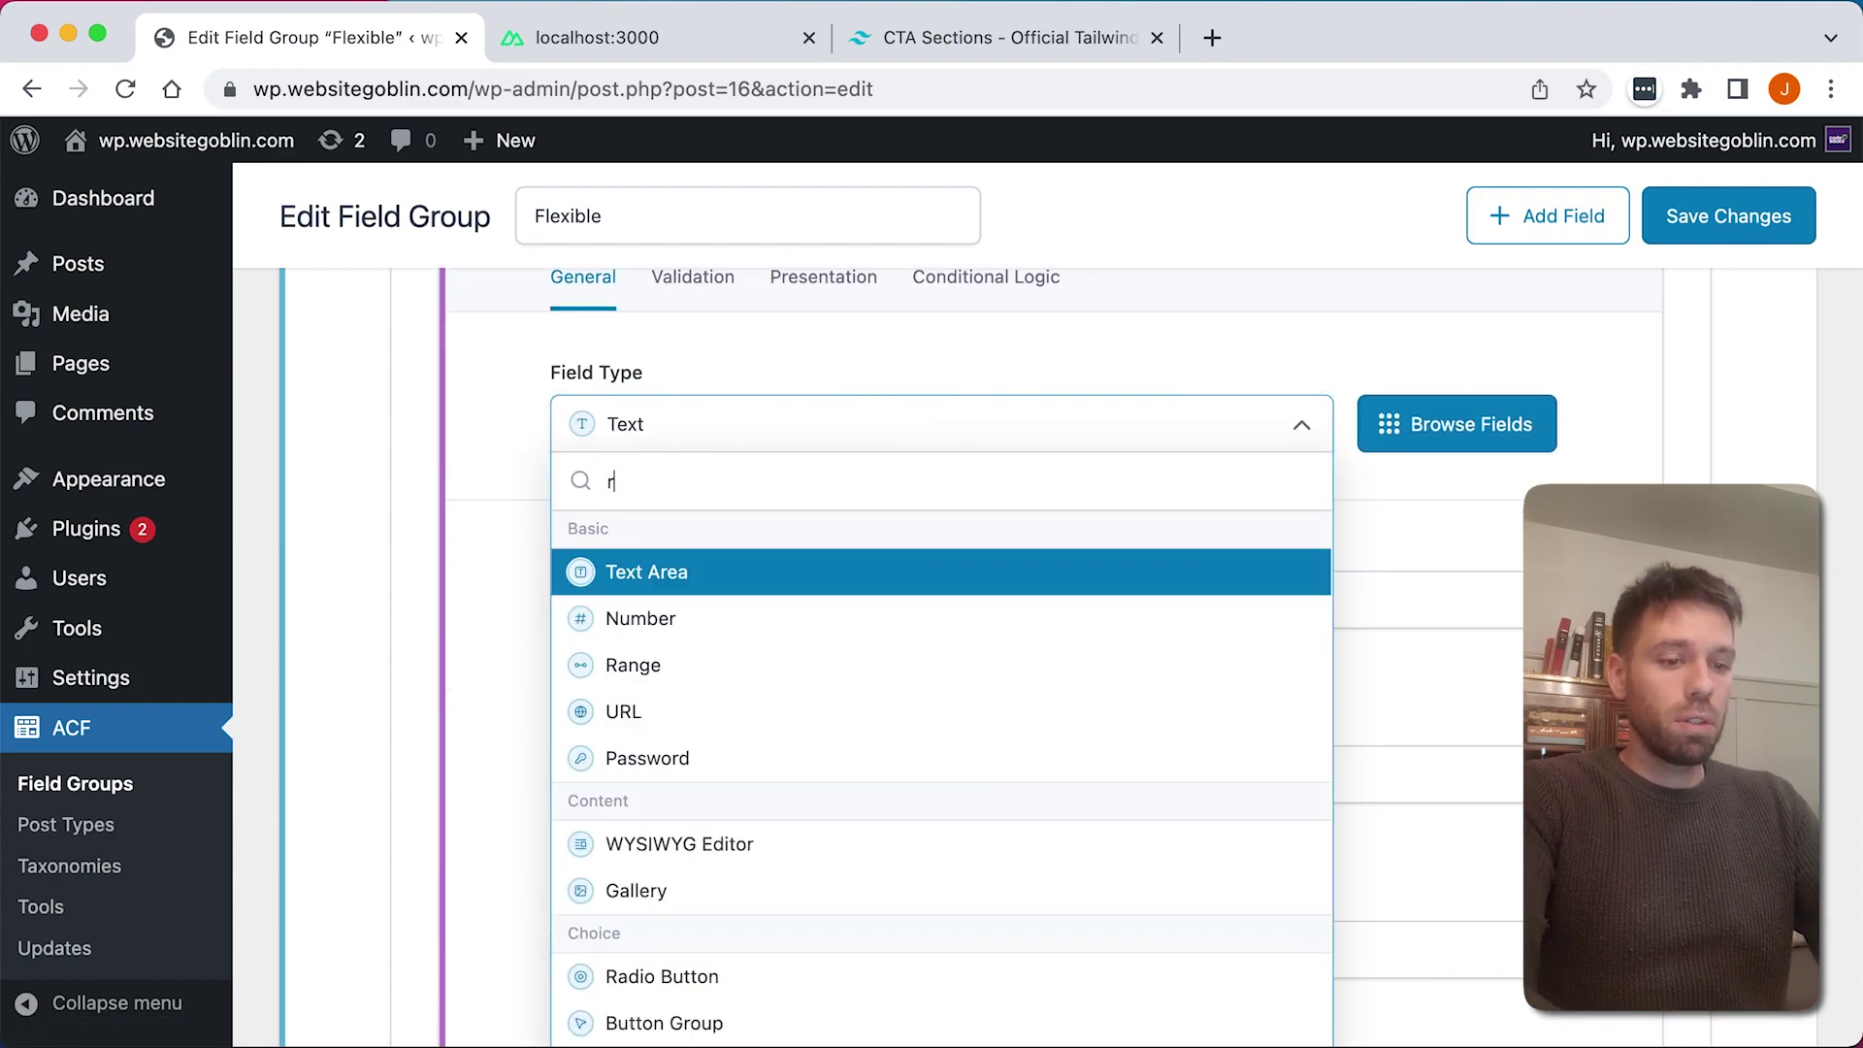
click(695, 573)
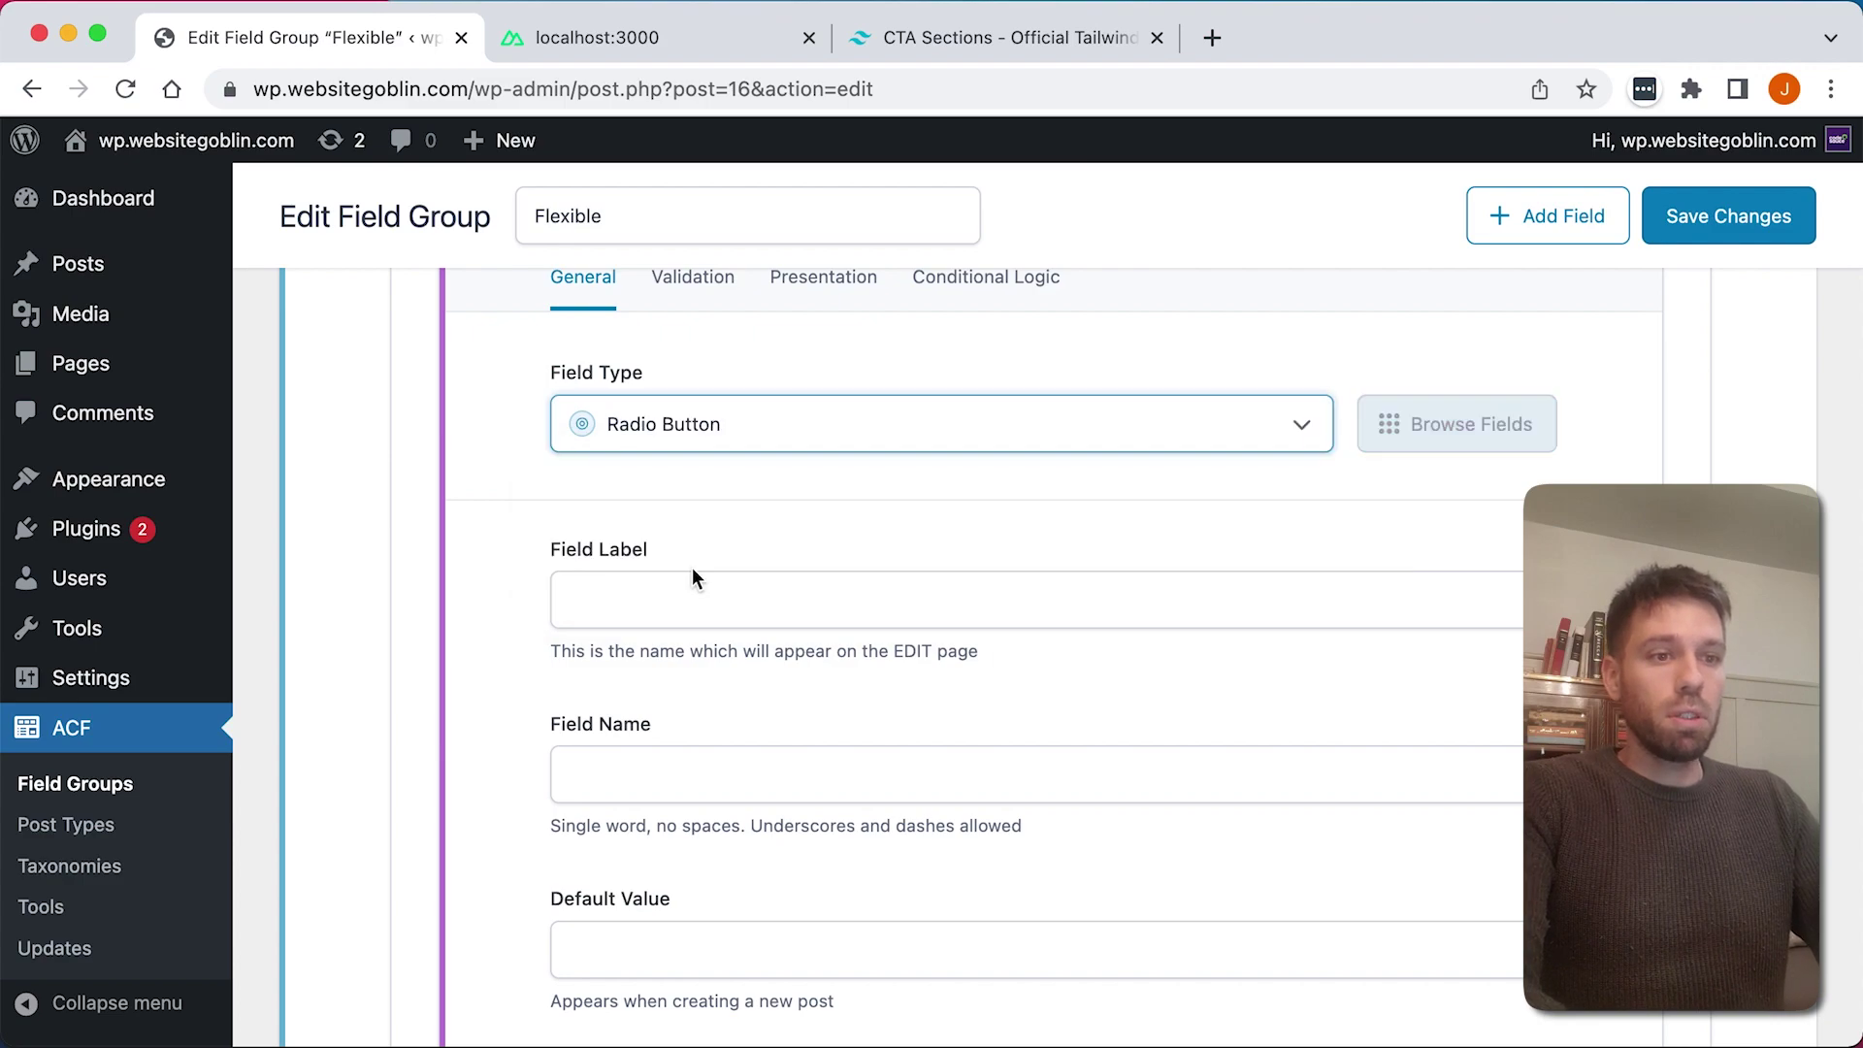
click(825, 569)
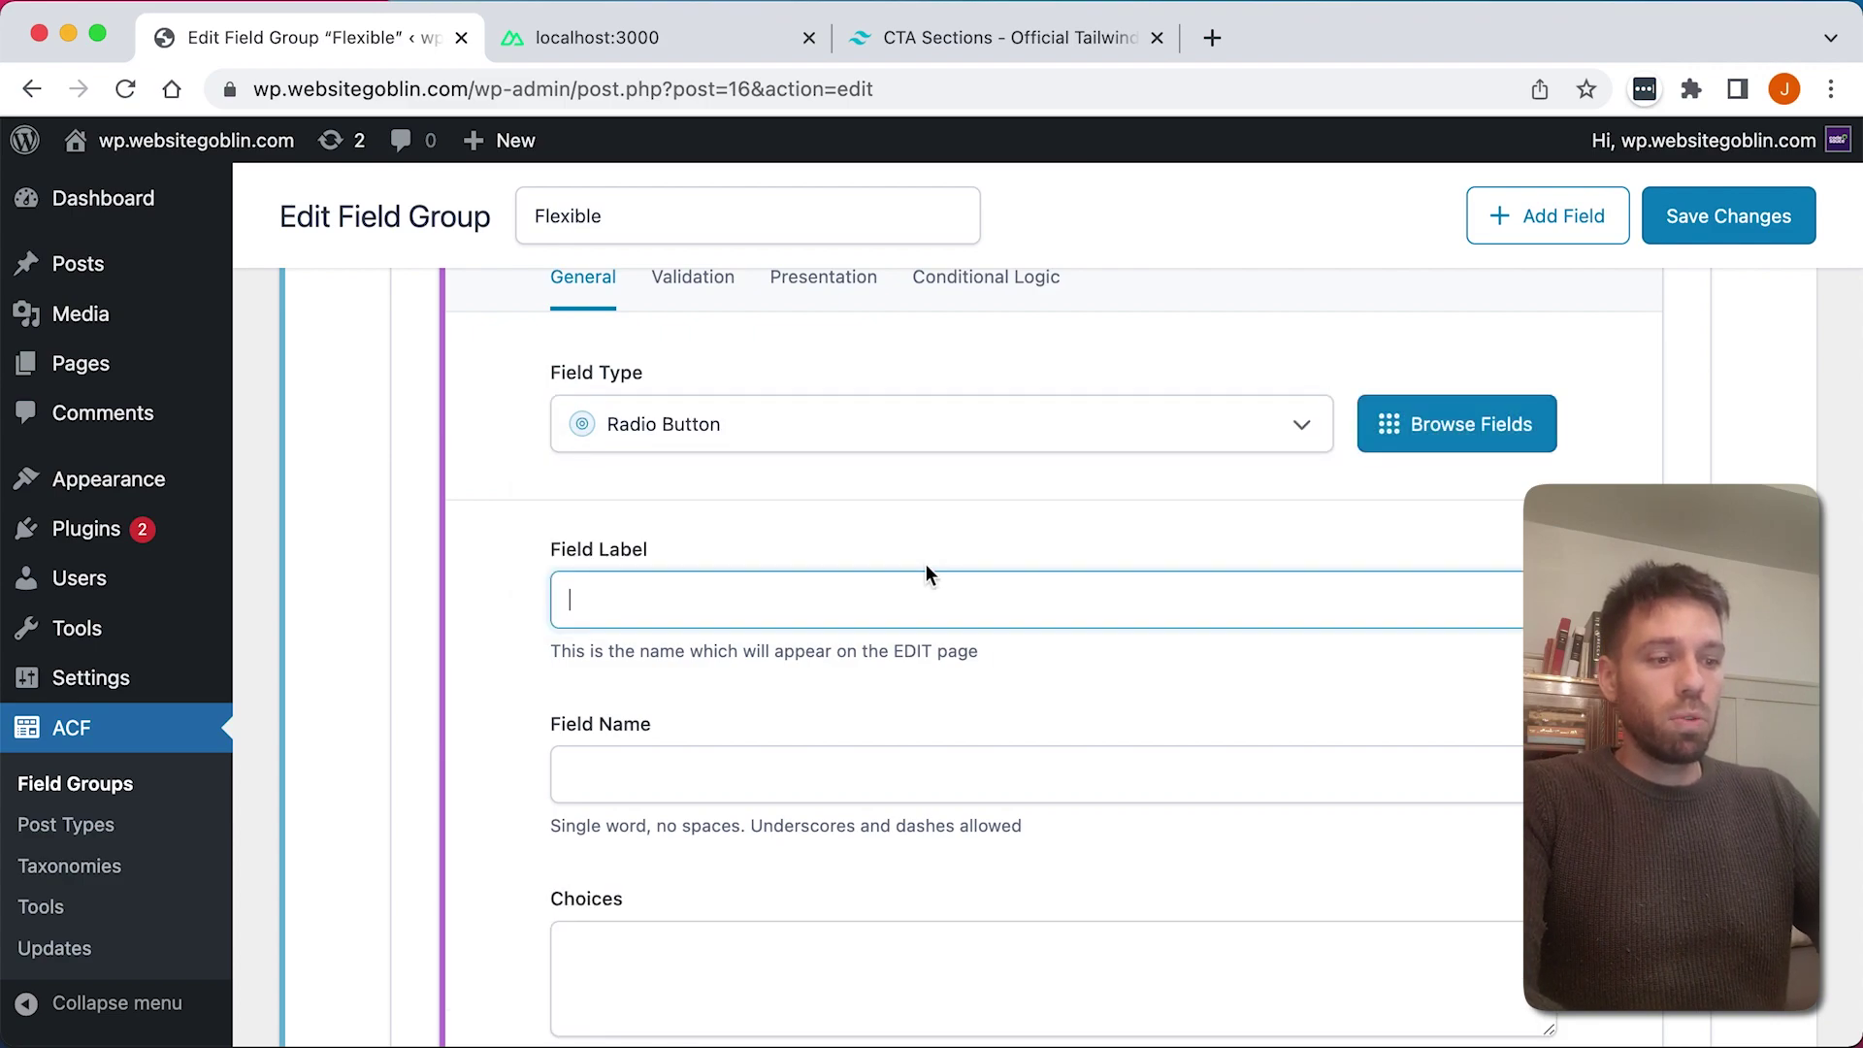
click(776, 776)
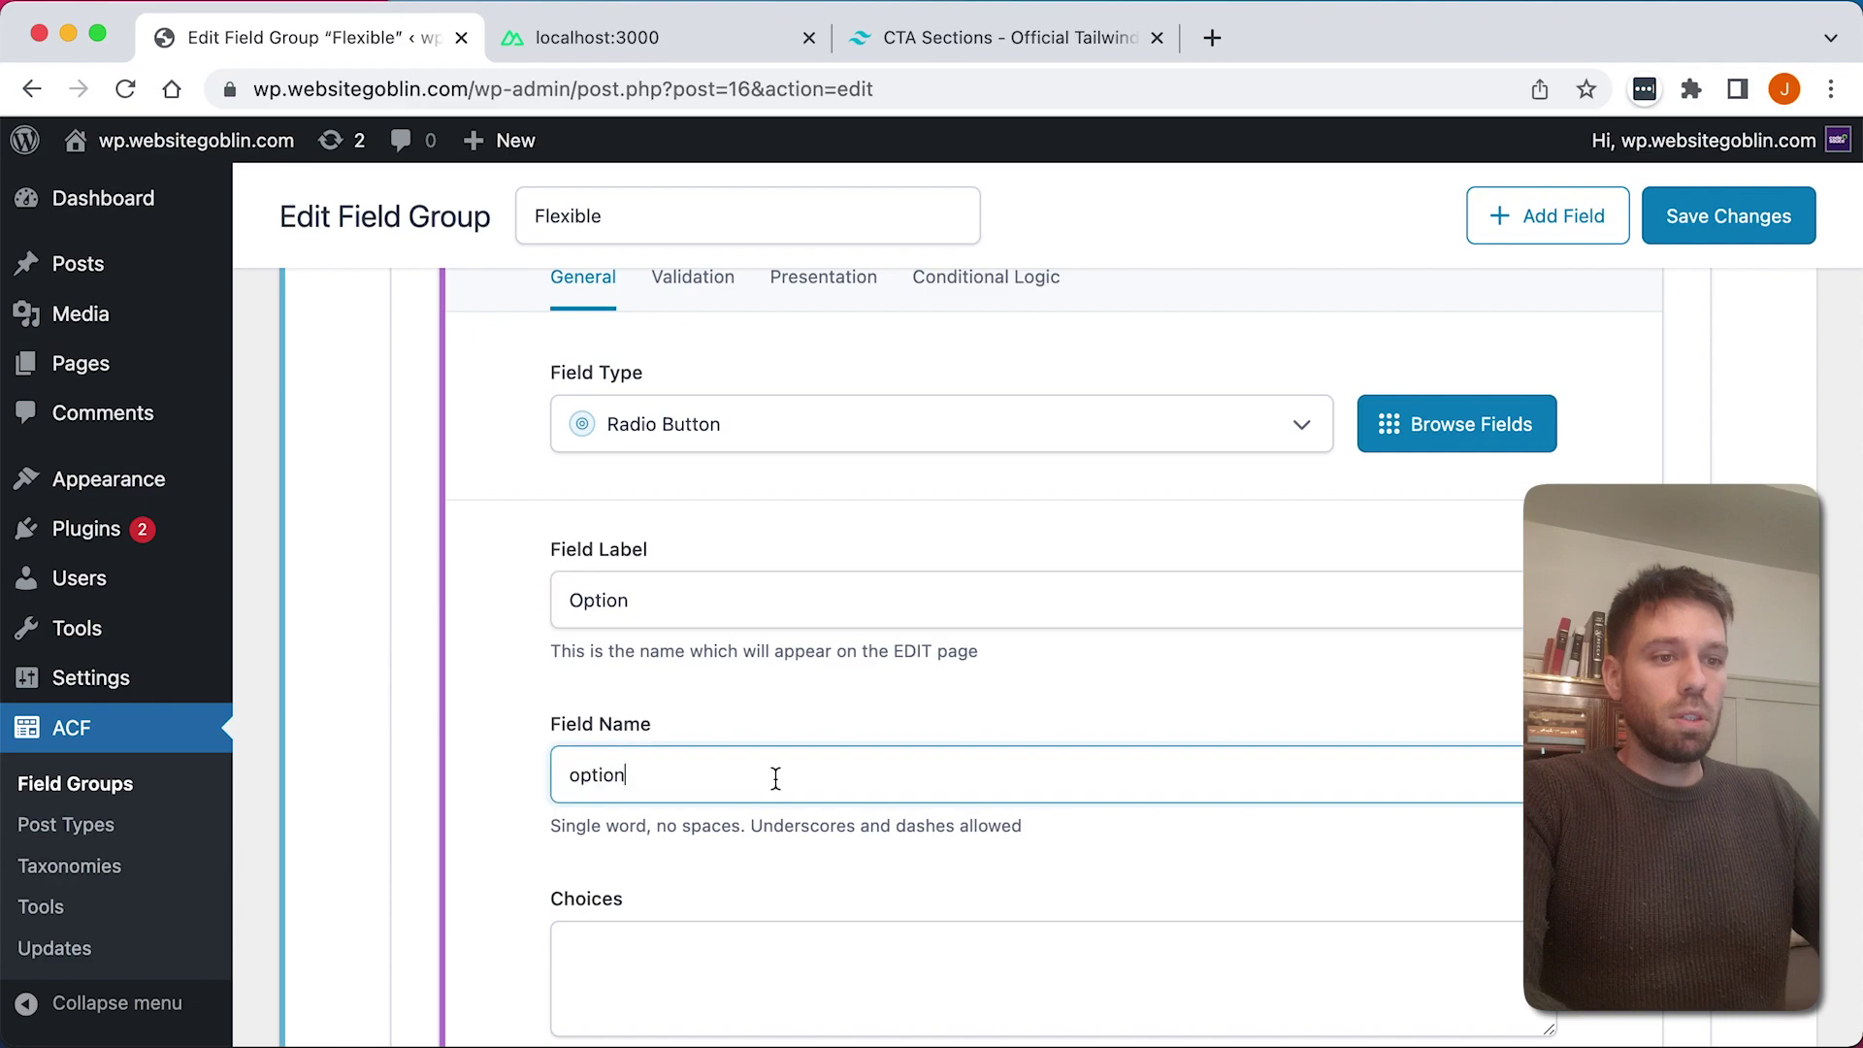
Step: Enter the choices 'one : VersionOne' and 'two : Version Two', then save the field group
scroll(866, 682, down, 3)
click(686, 693)
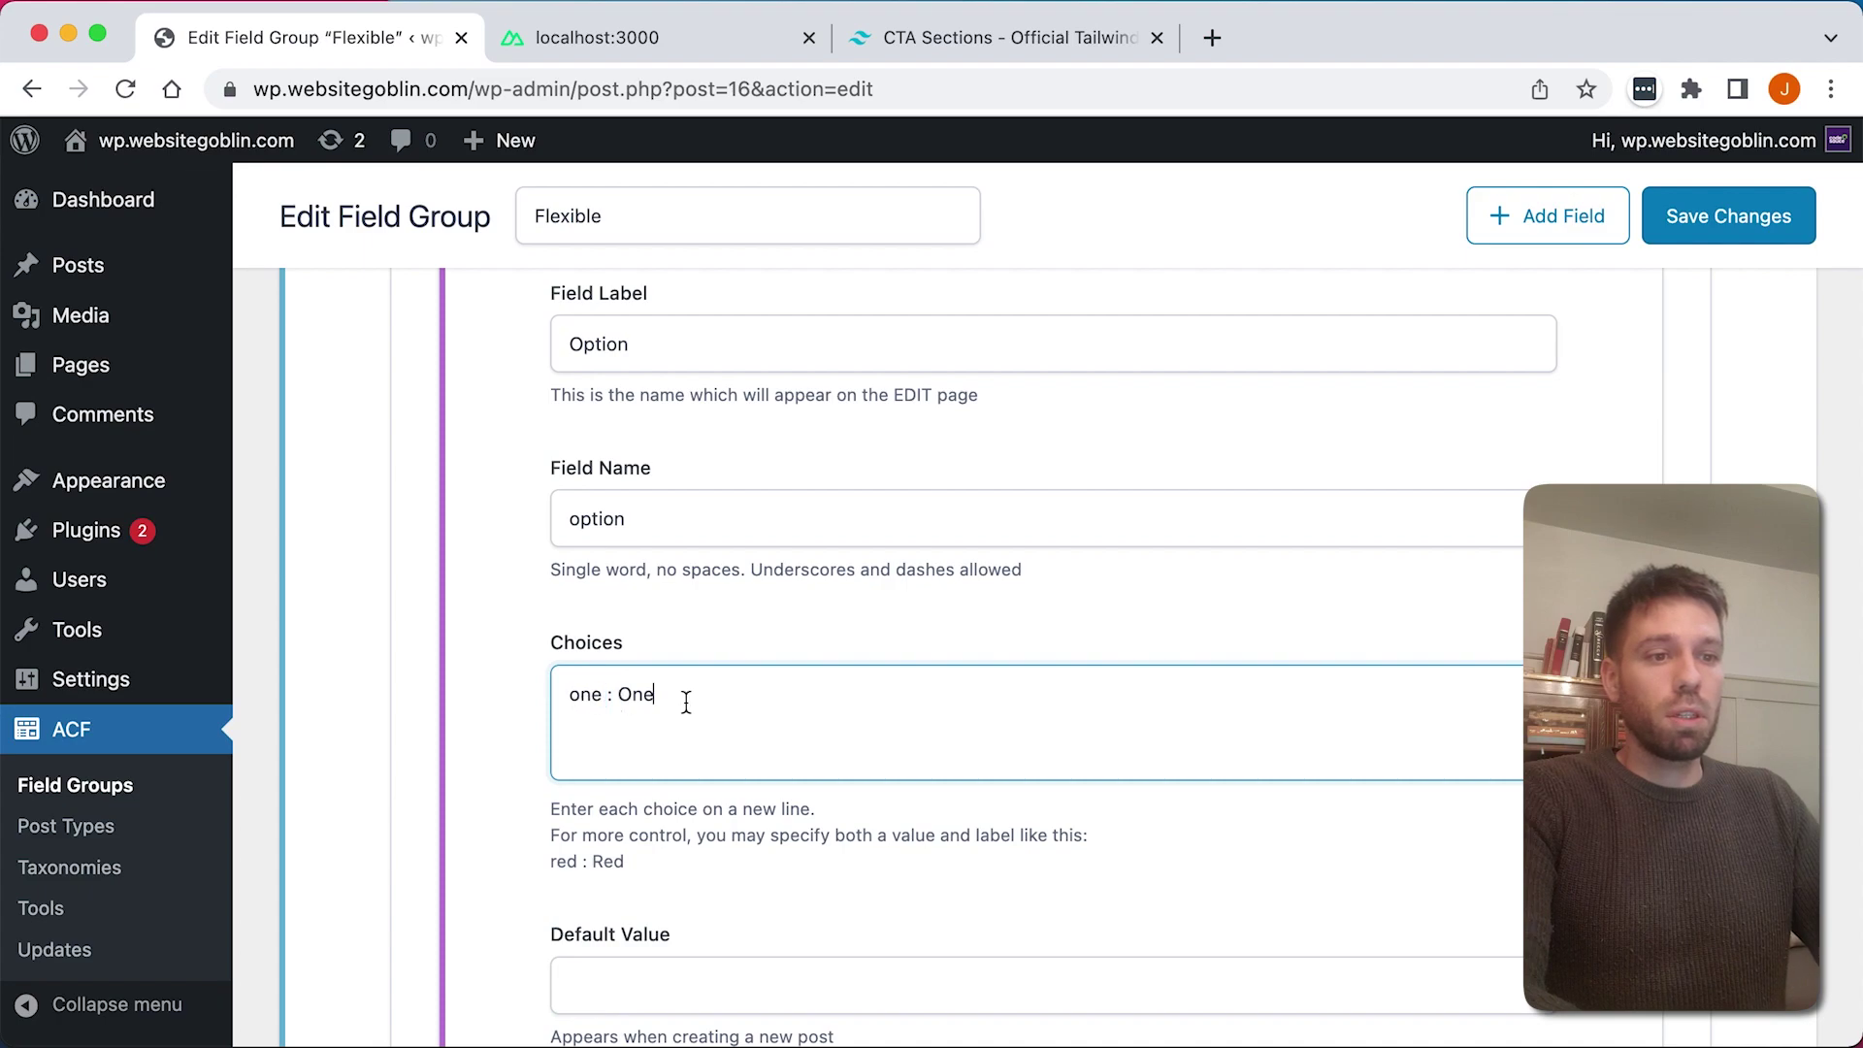
key(Return)
text(two : Two)
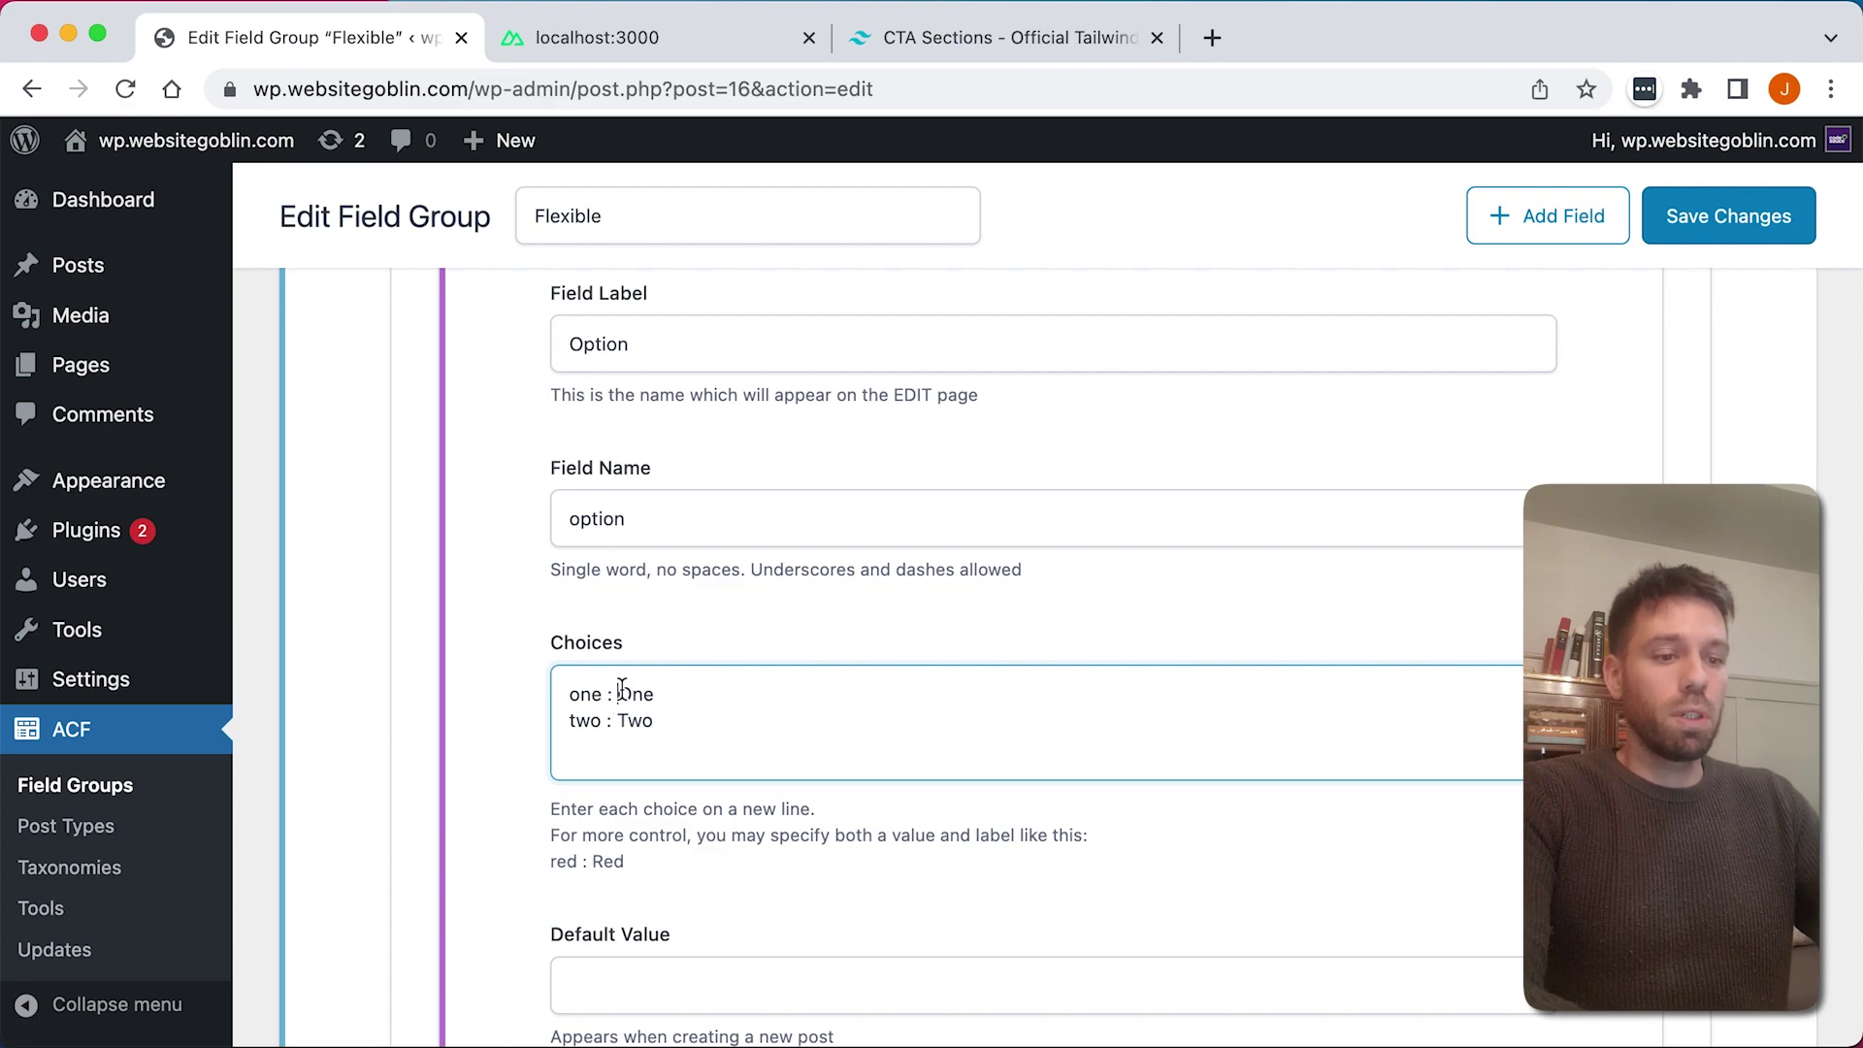
text(n)
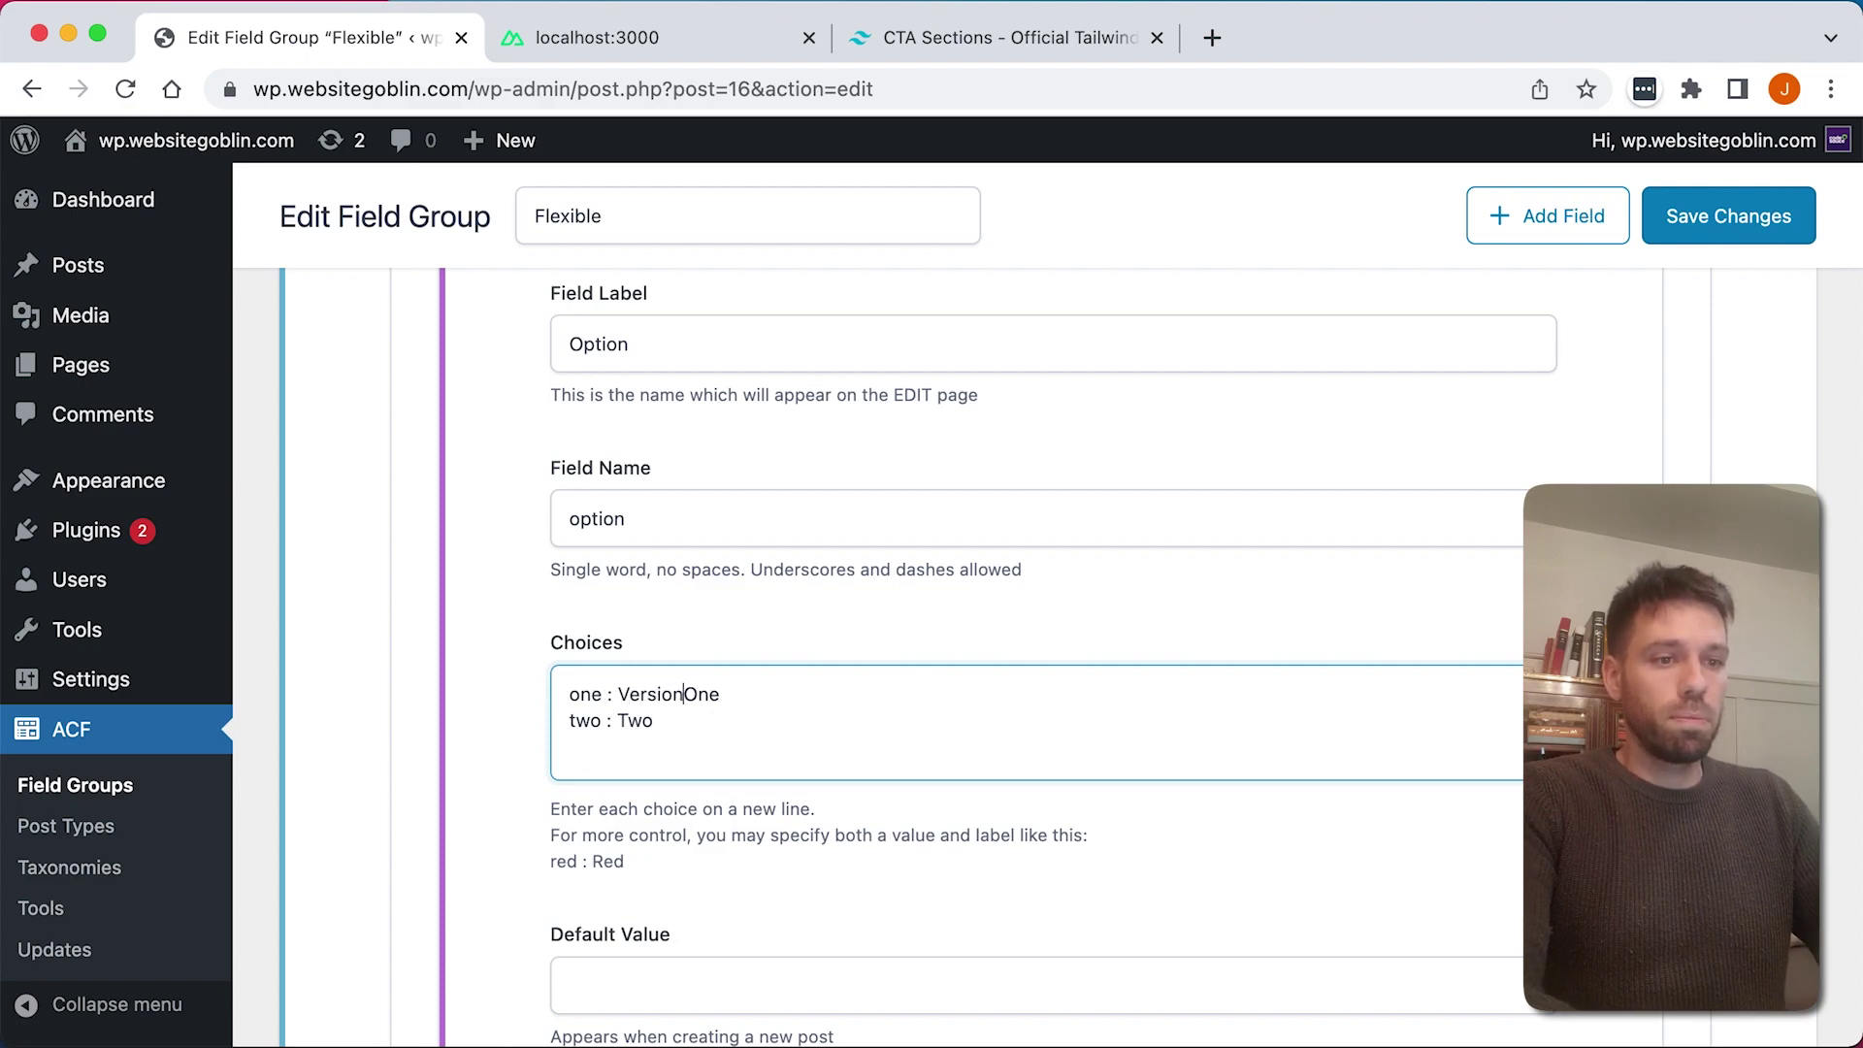
text(rsion)
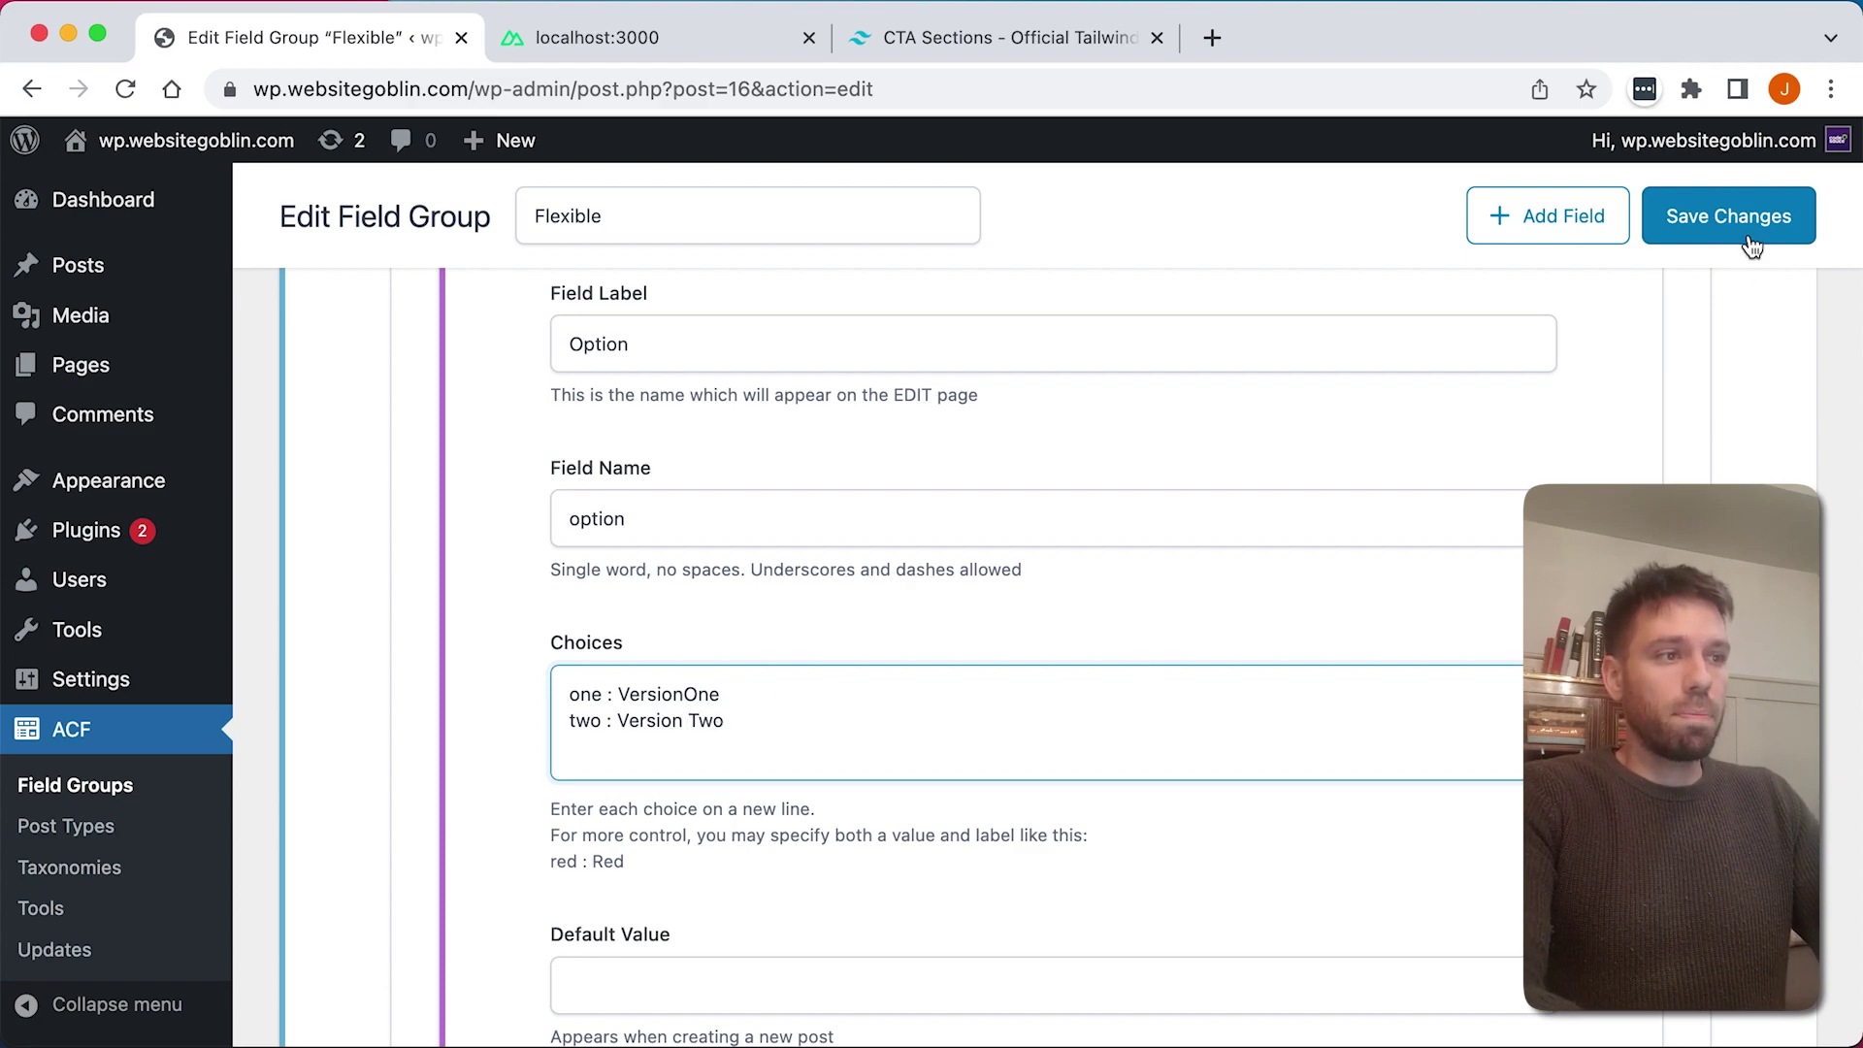
click(1751, 238)
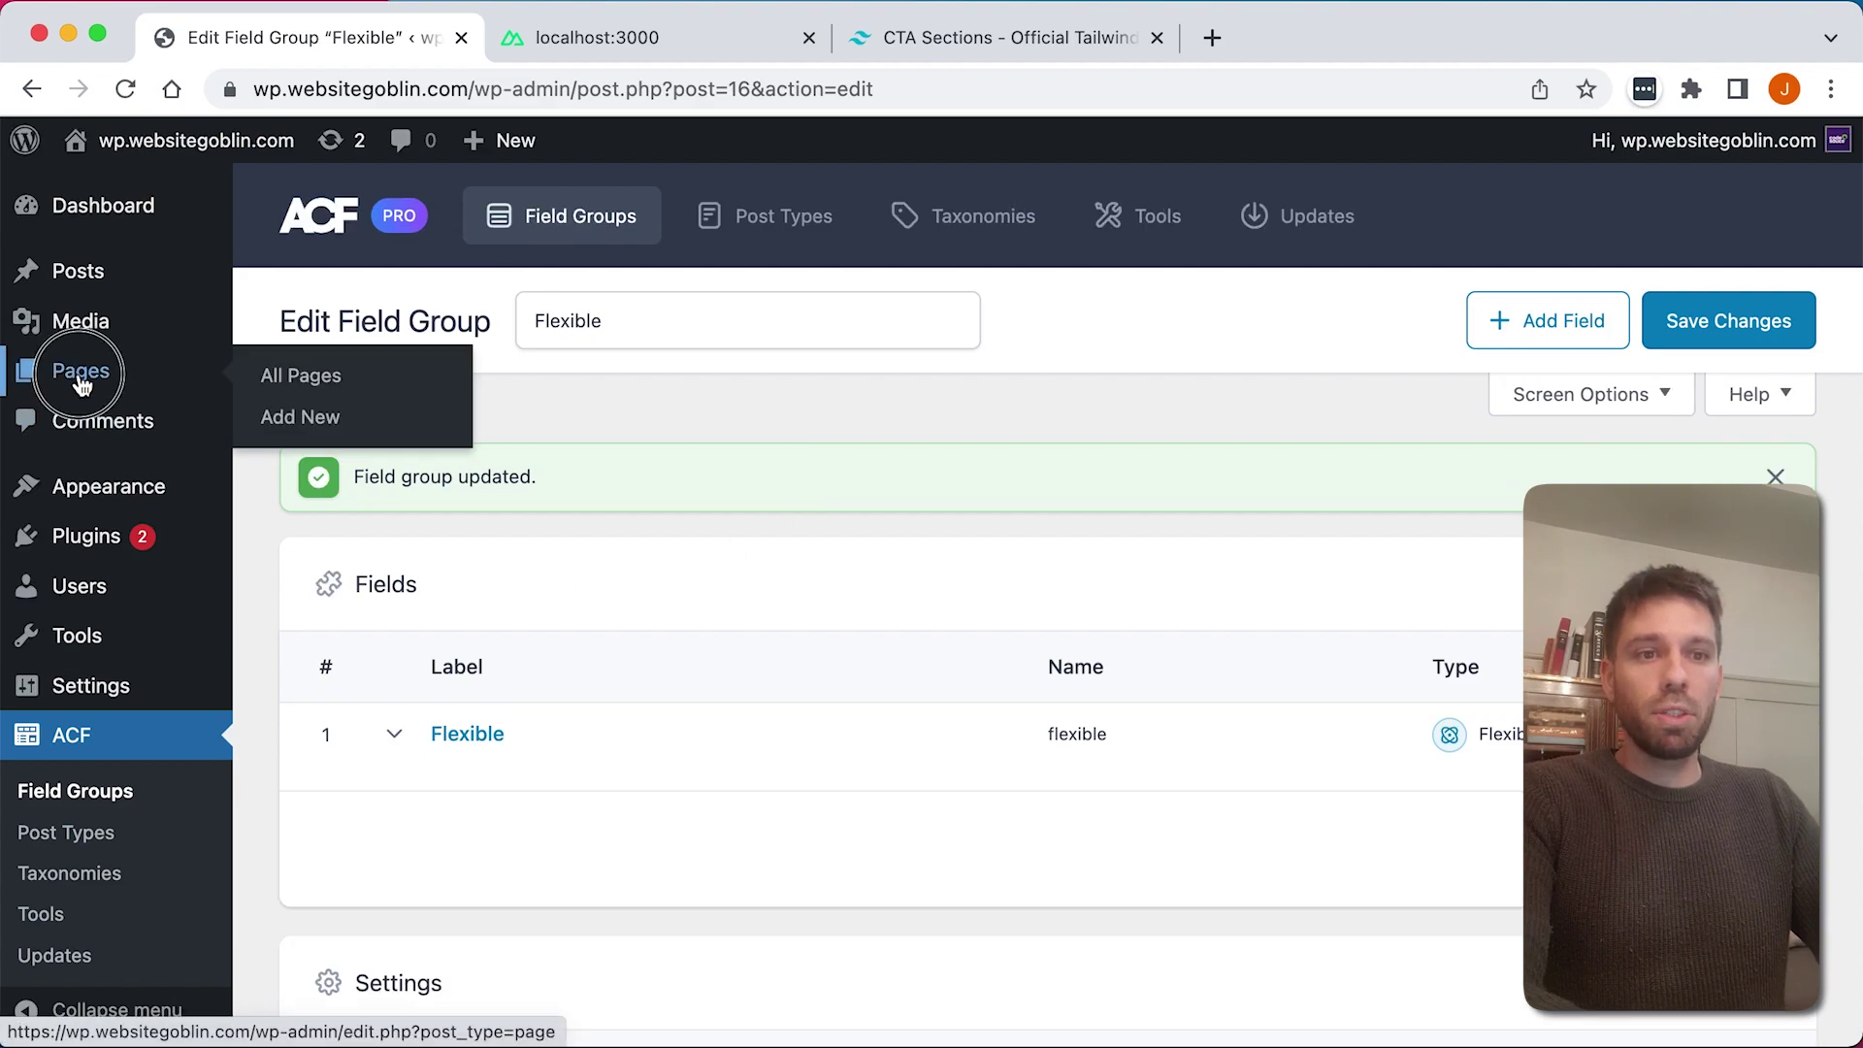
Step: Open the Home page for editing, expand the Cta row and collapse the Header row
click(83, 384)
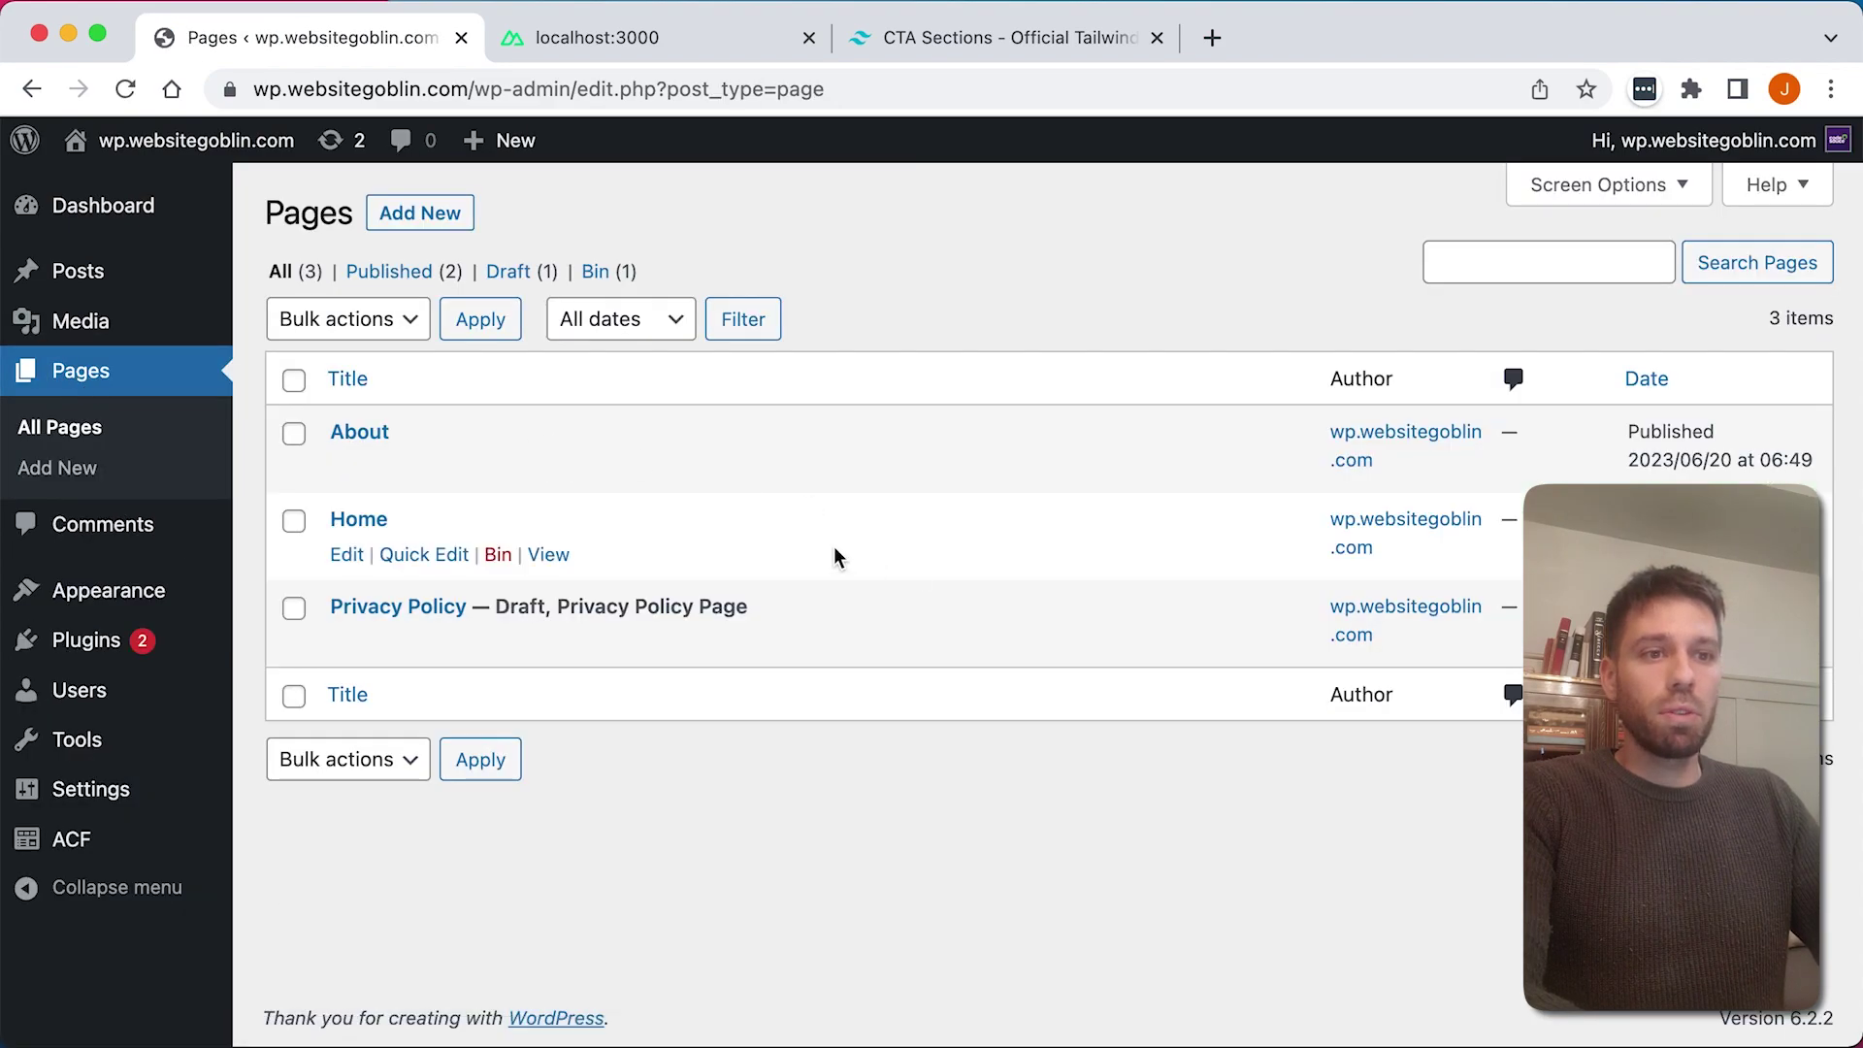
click(377, 520)
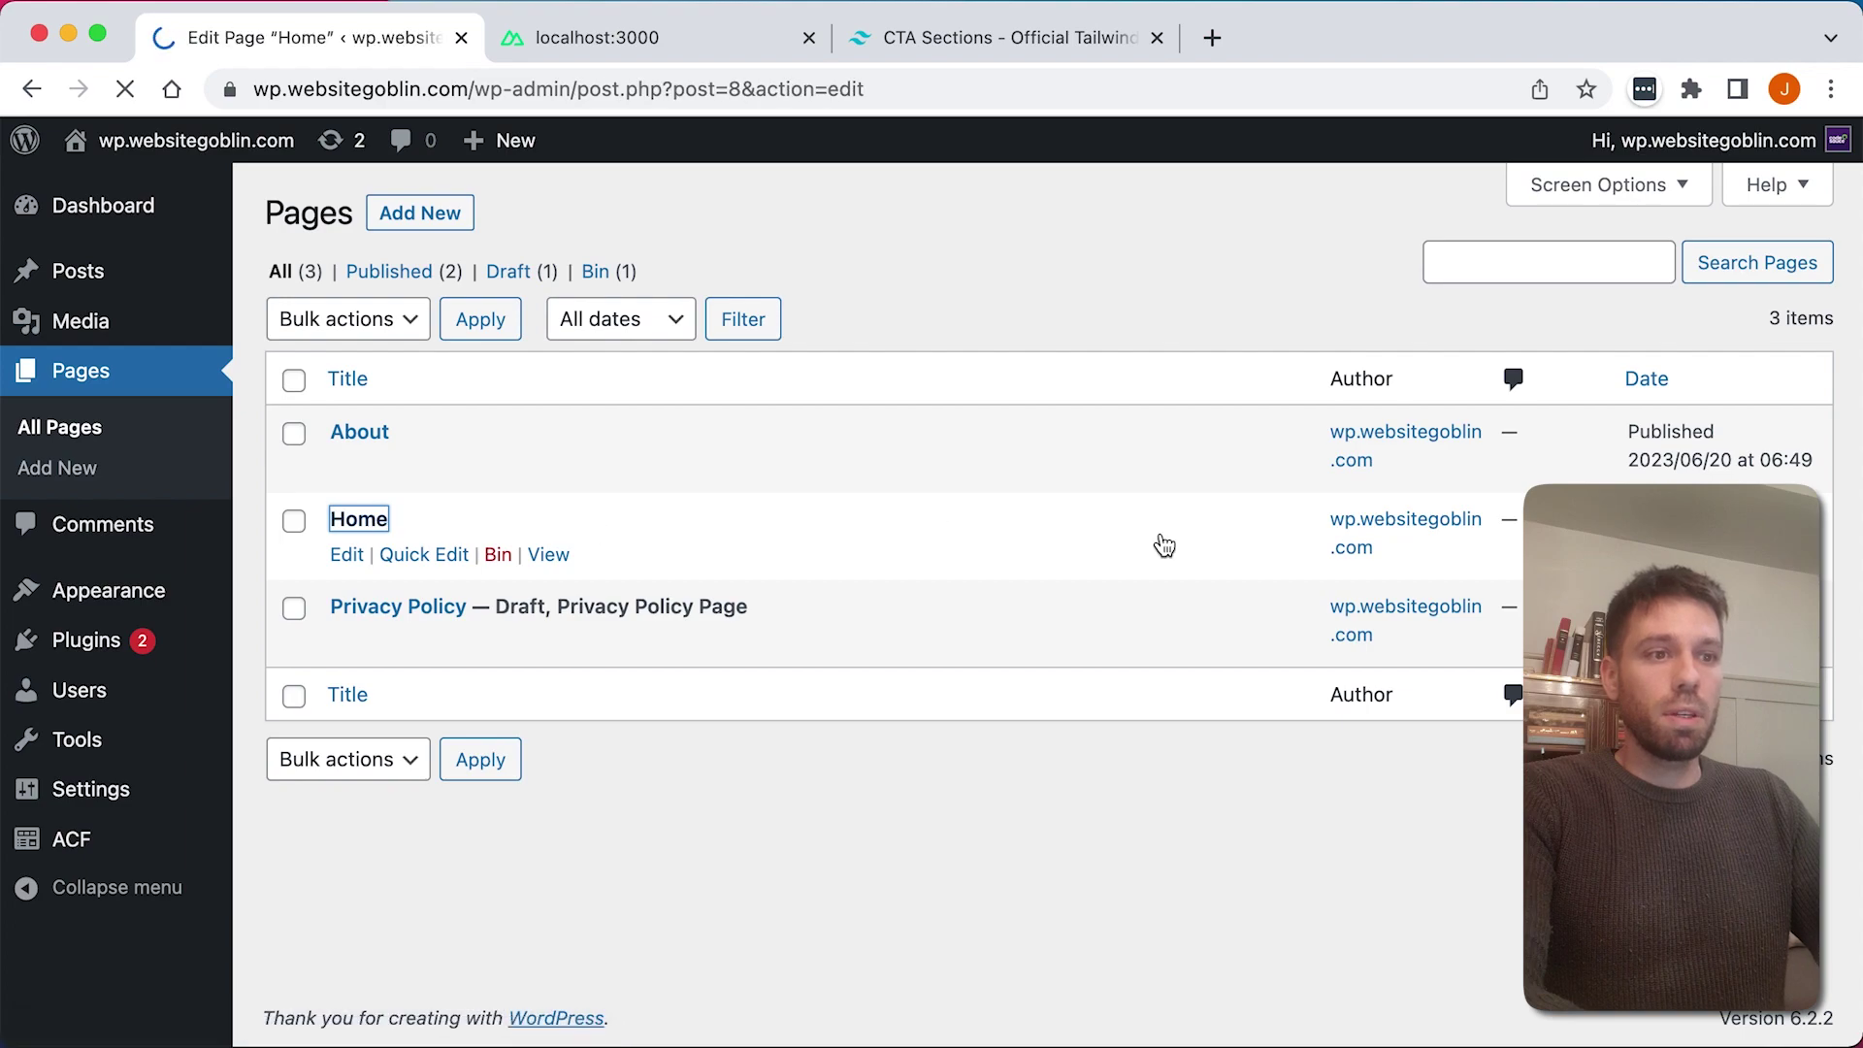
scroll(1197, 540, down, 5)
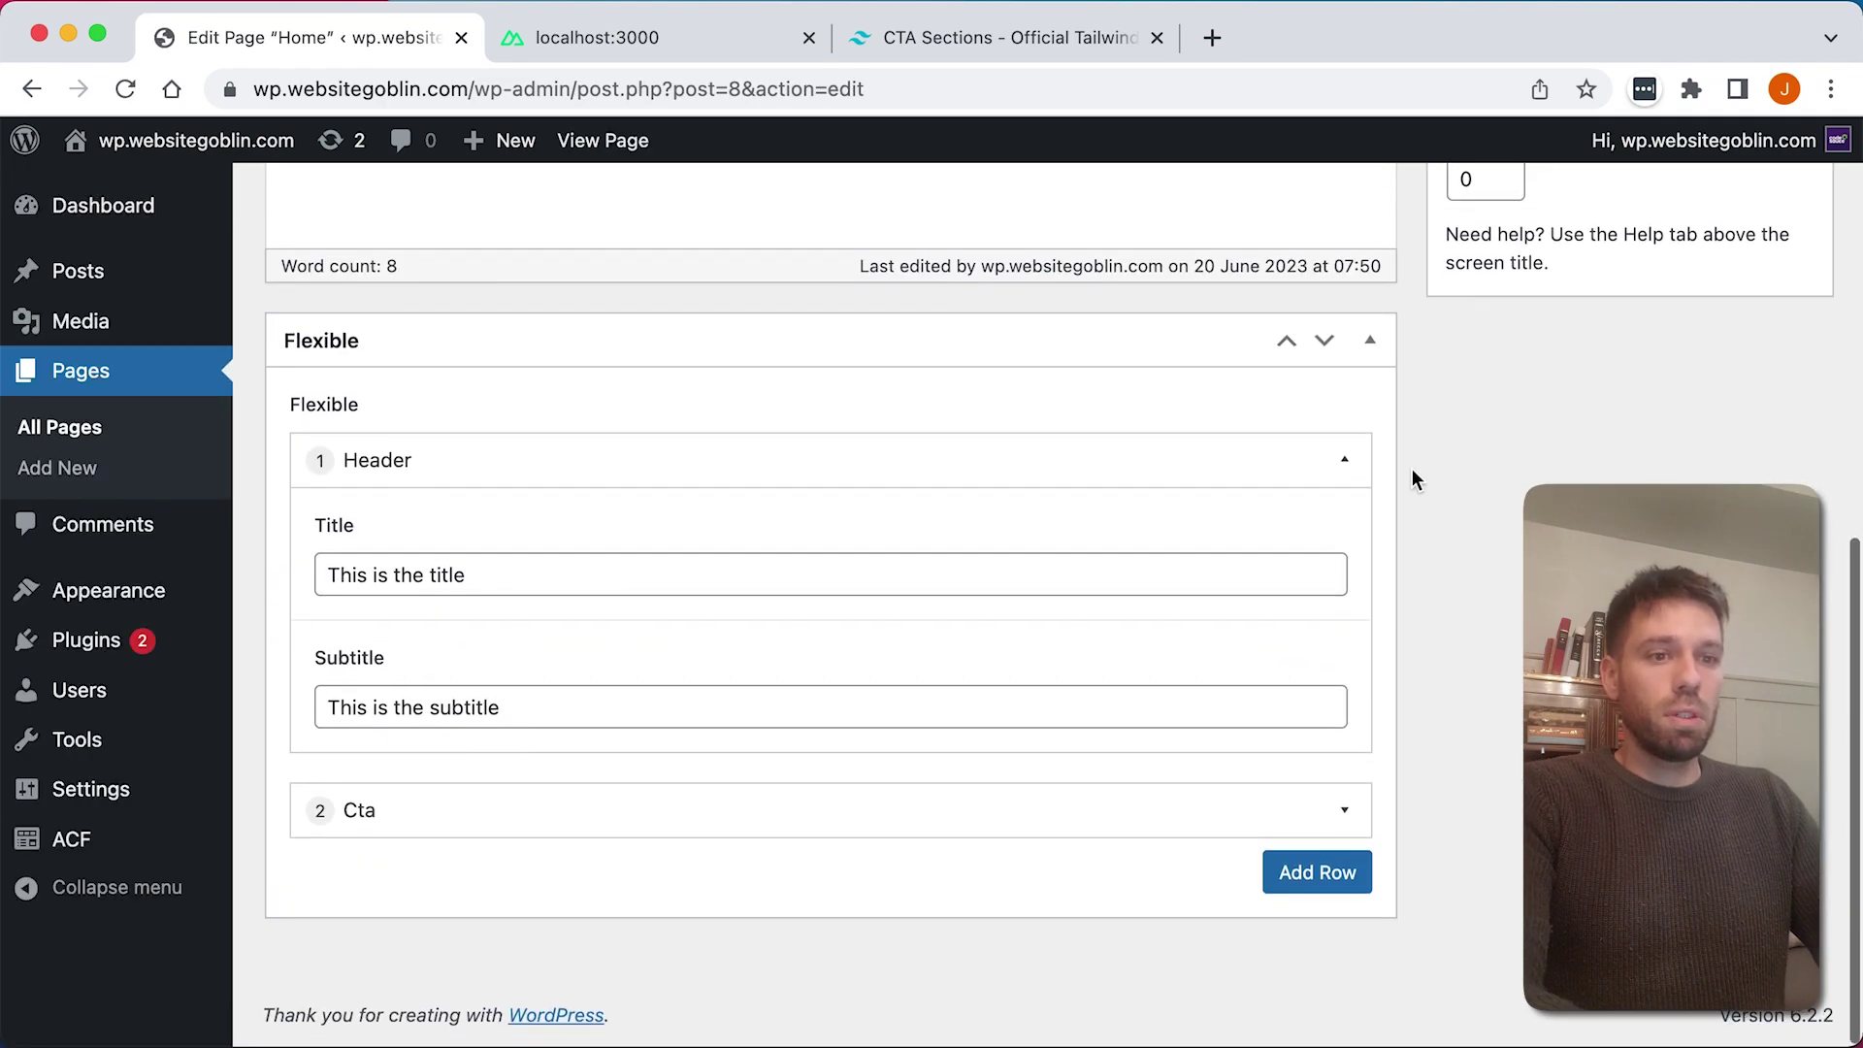
click(1344, 812)
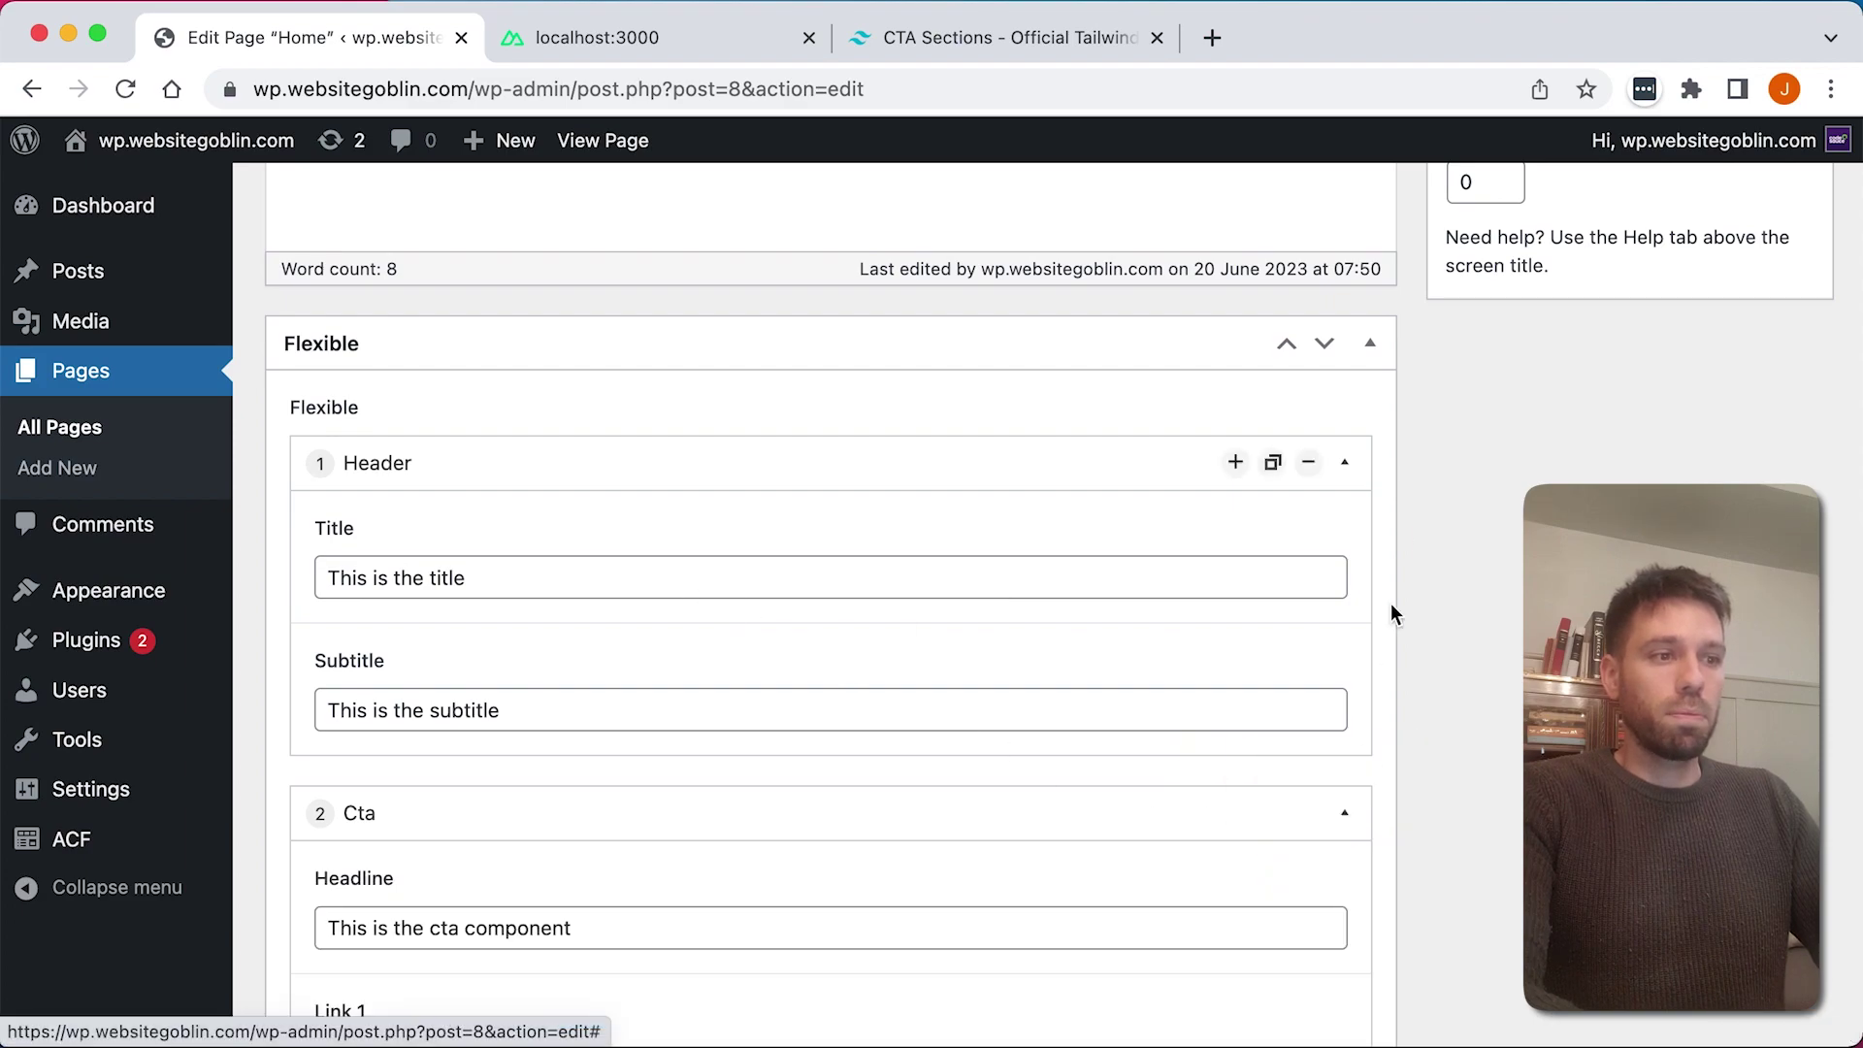
click(1345, 462)
scroll(1499, 454, down, 5)
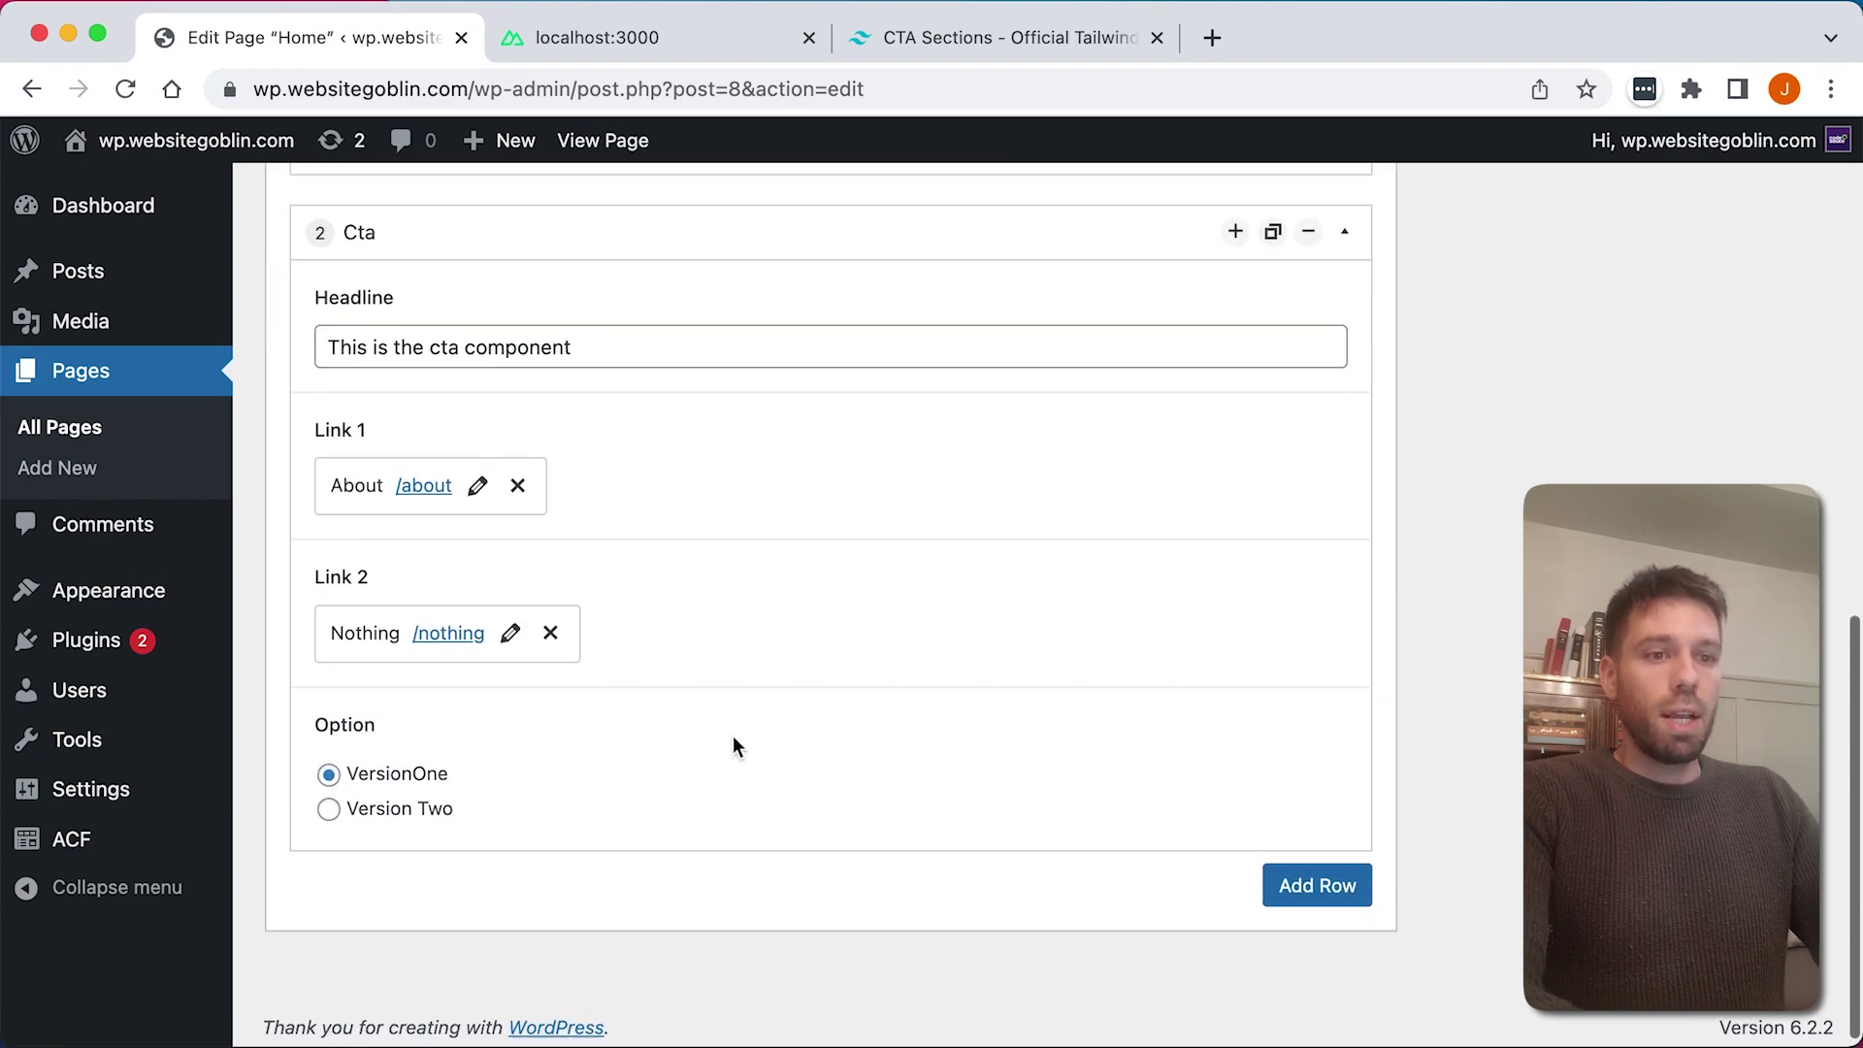
Step: Set the Cta option to VersionOne, update the page, and return to the code editor
click(403, 816)
click(385, 786)
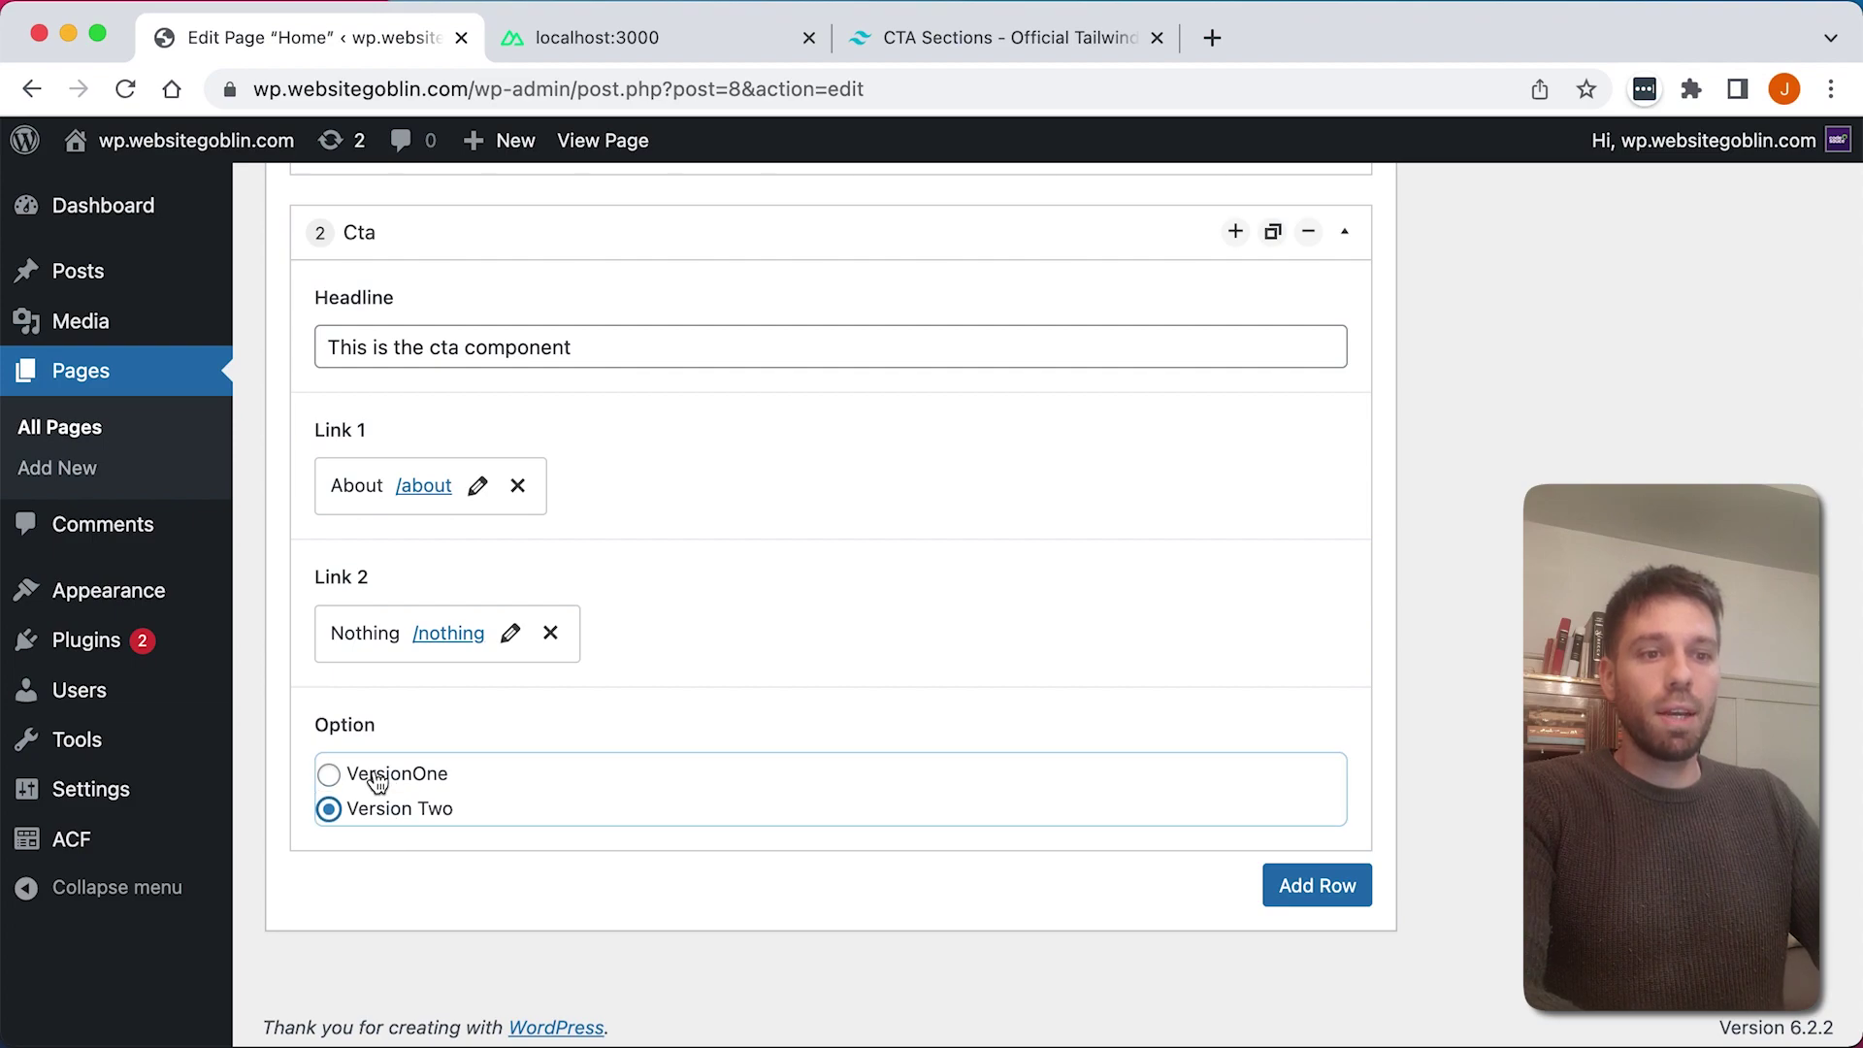
click(378, 781)
key(super+r)
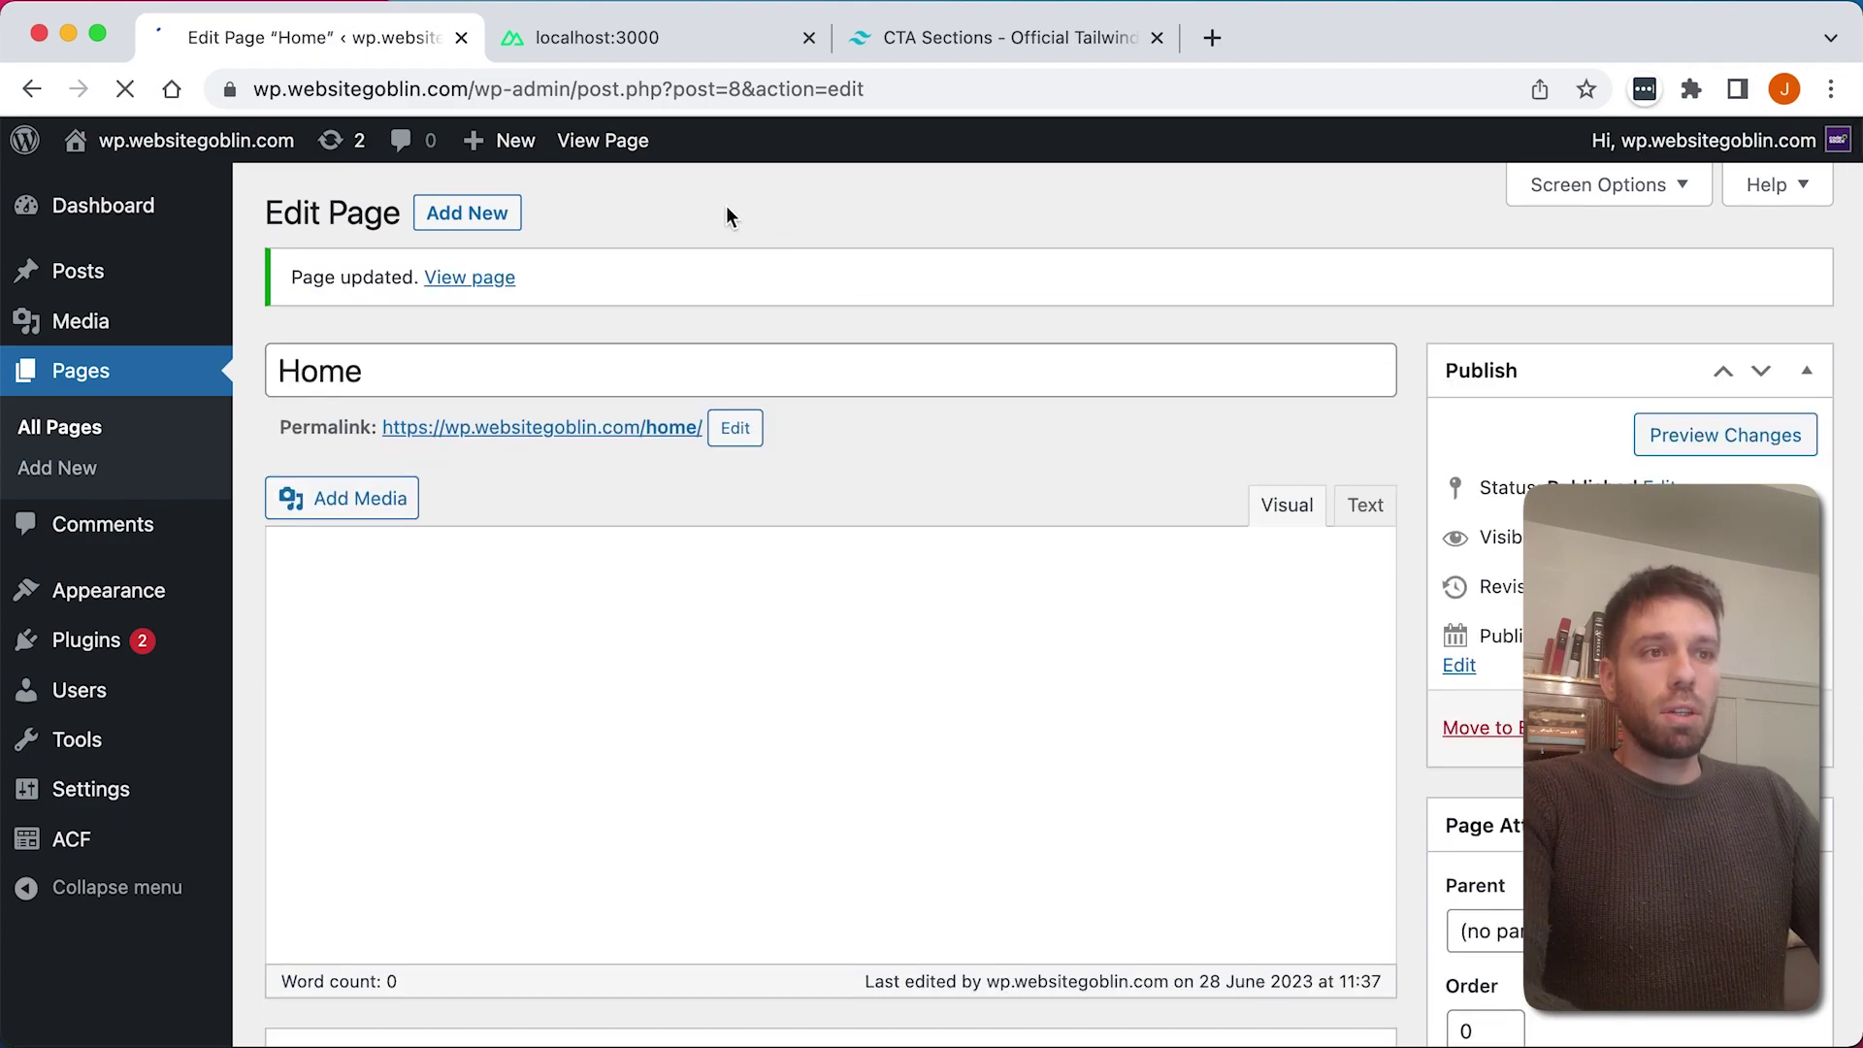
click(683, 43)
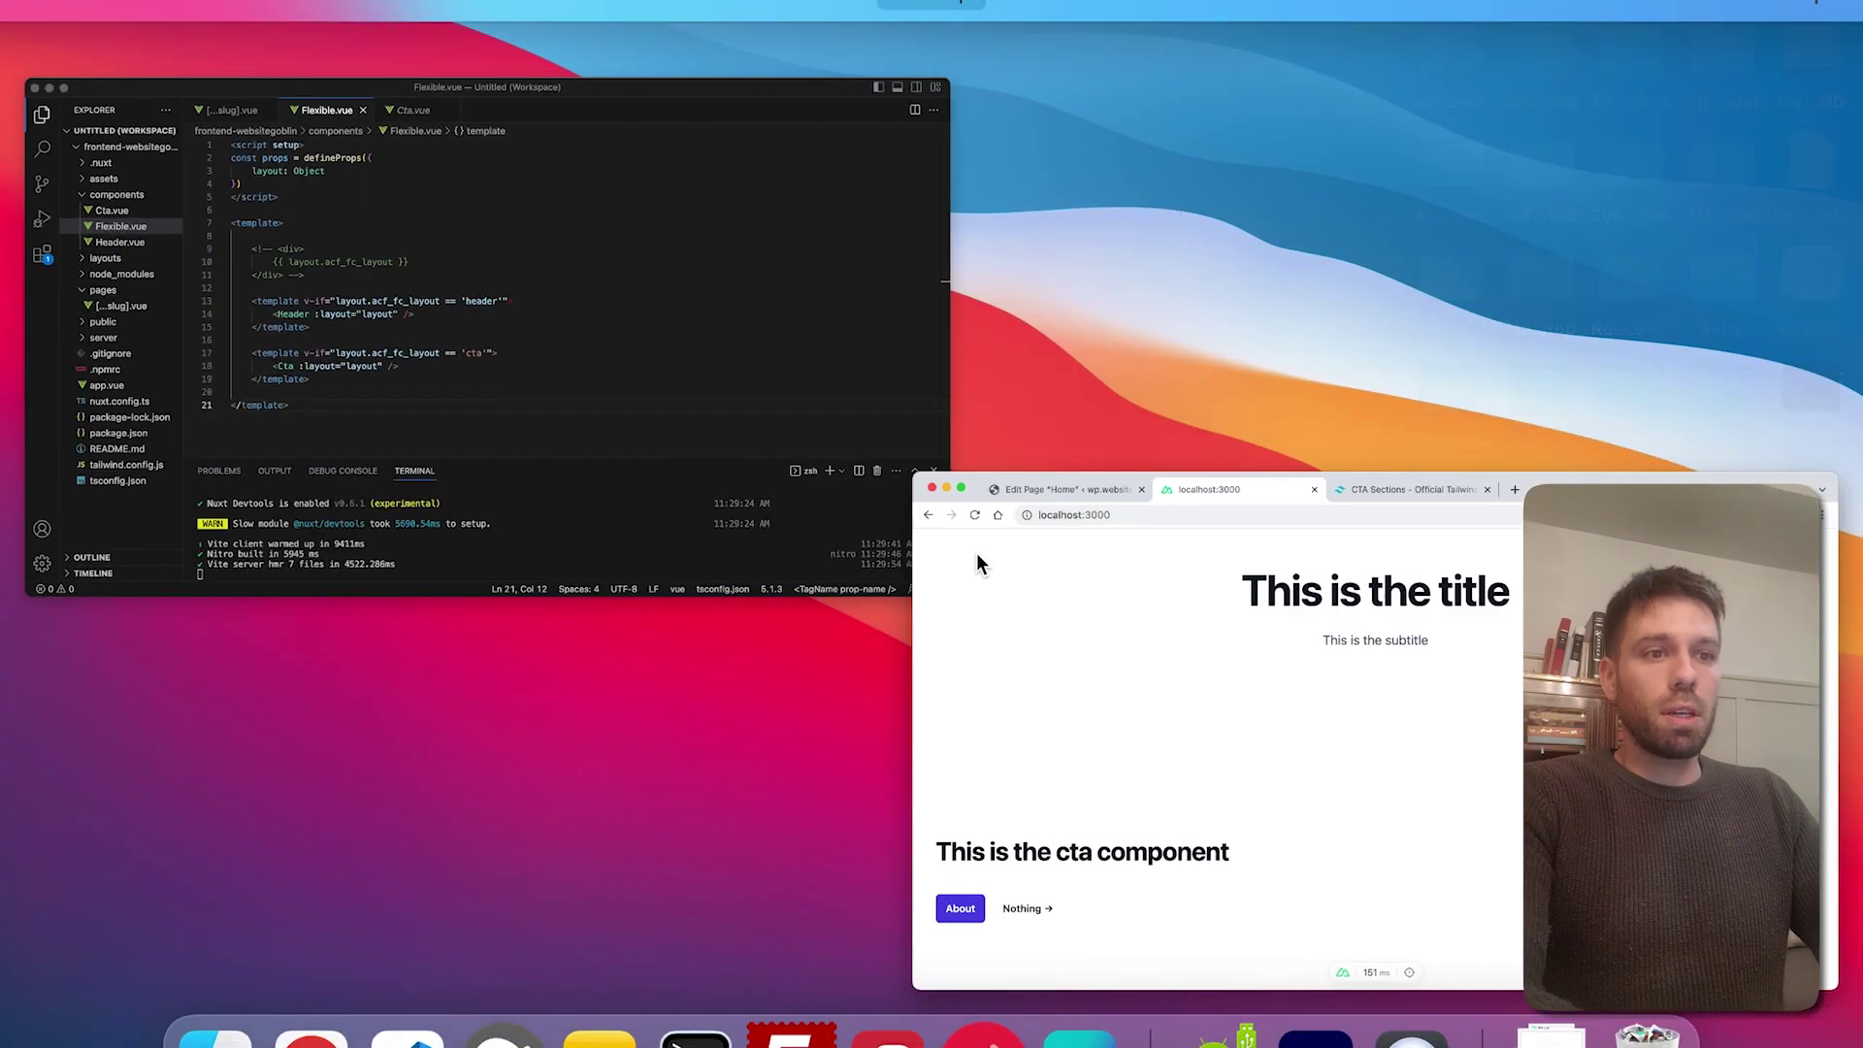
click(570, 282)
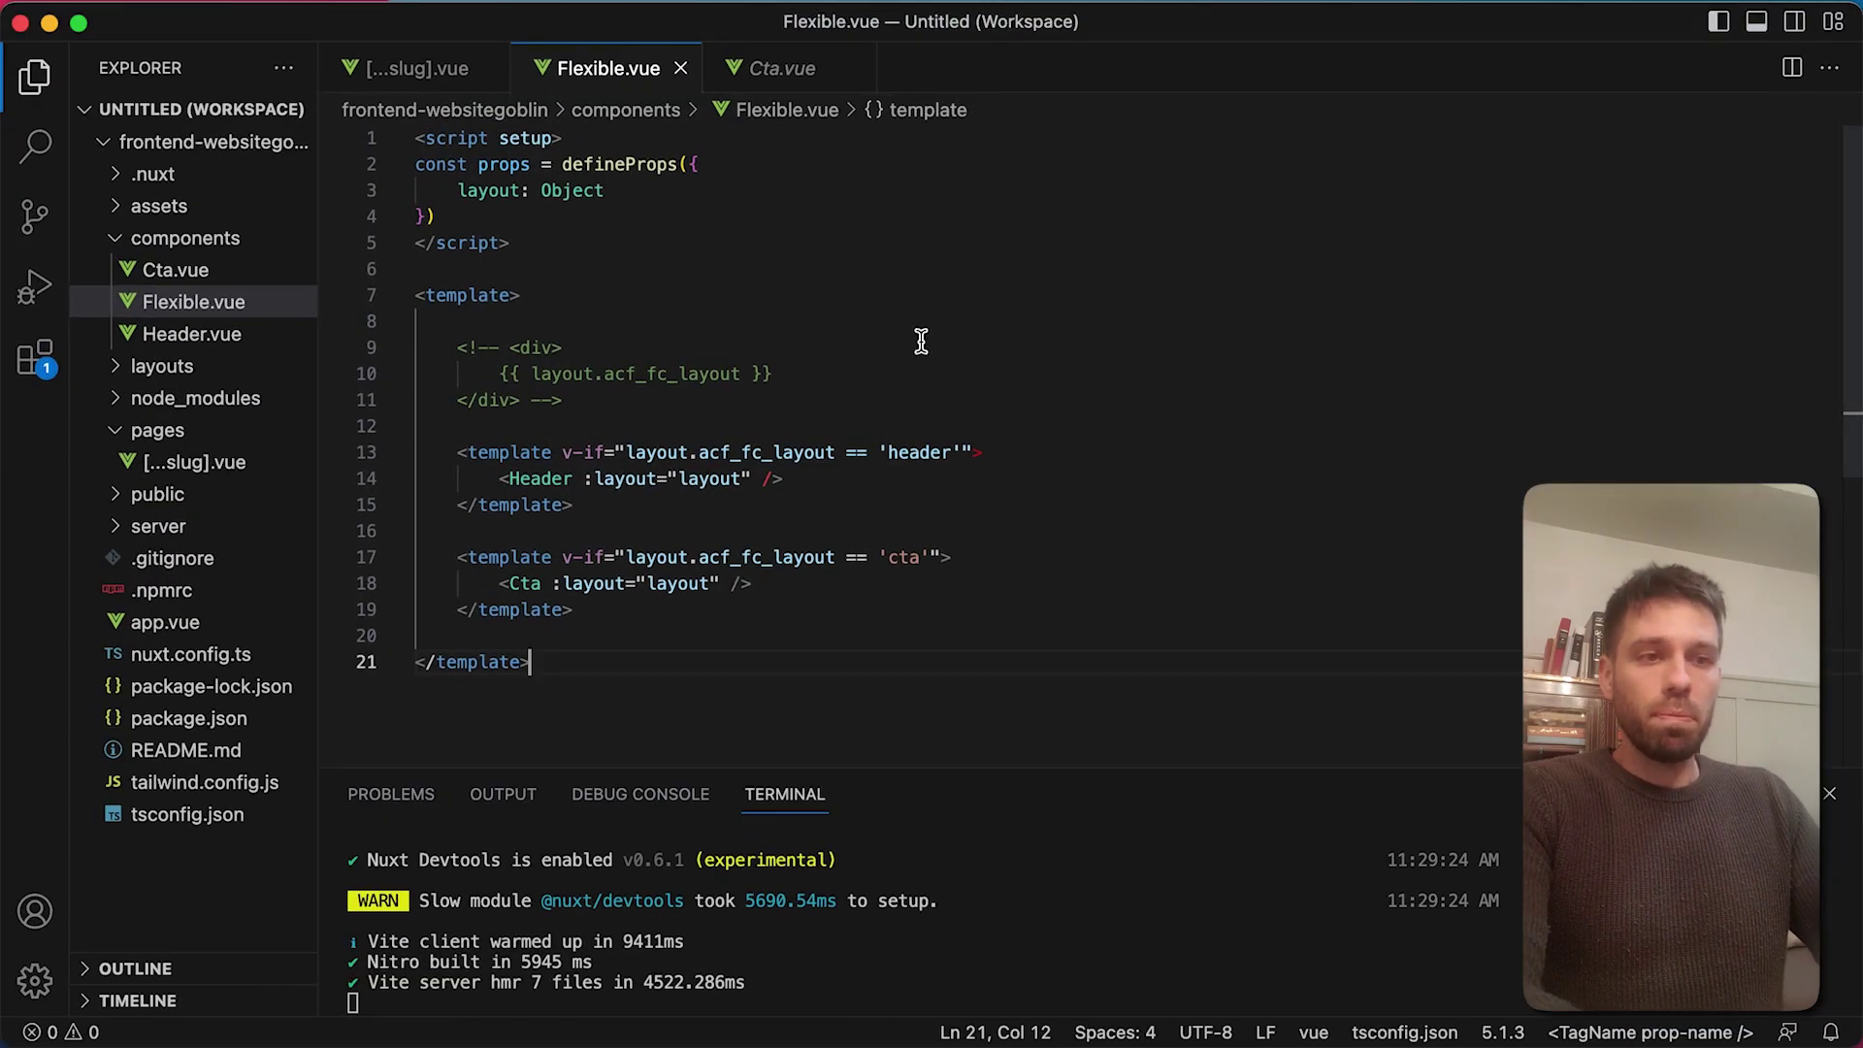
Step: Open components/Cta.vue from the VS Code Explorer
key(super+shift+e)
click(173, 277)
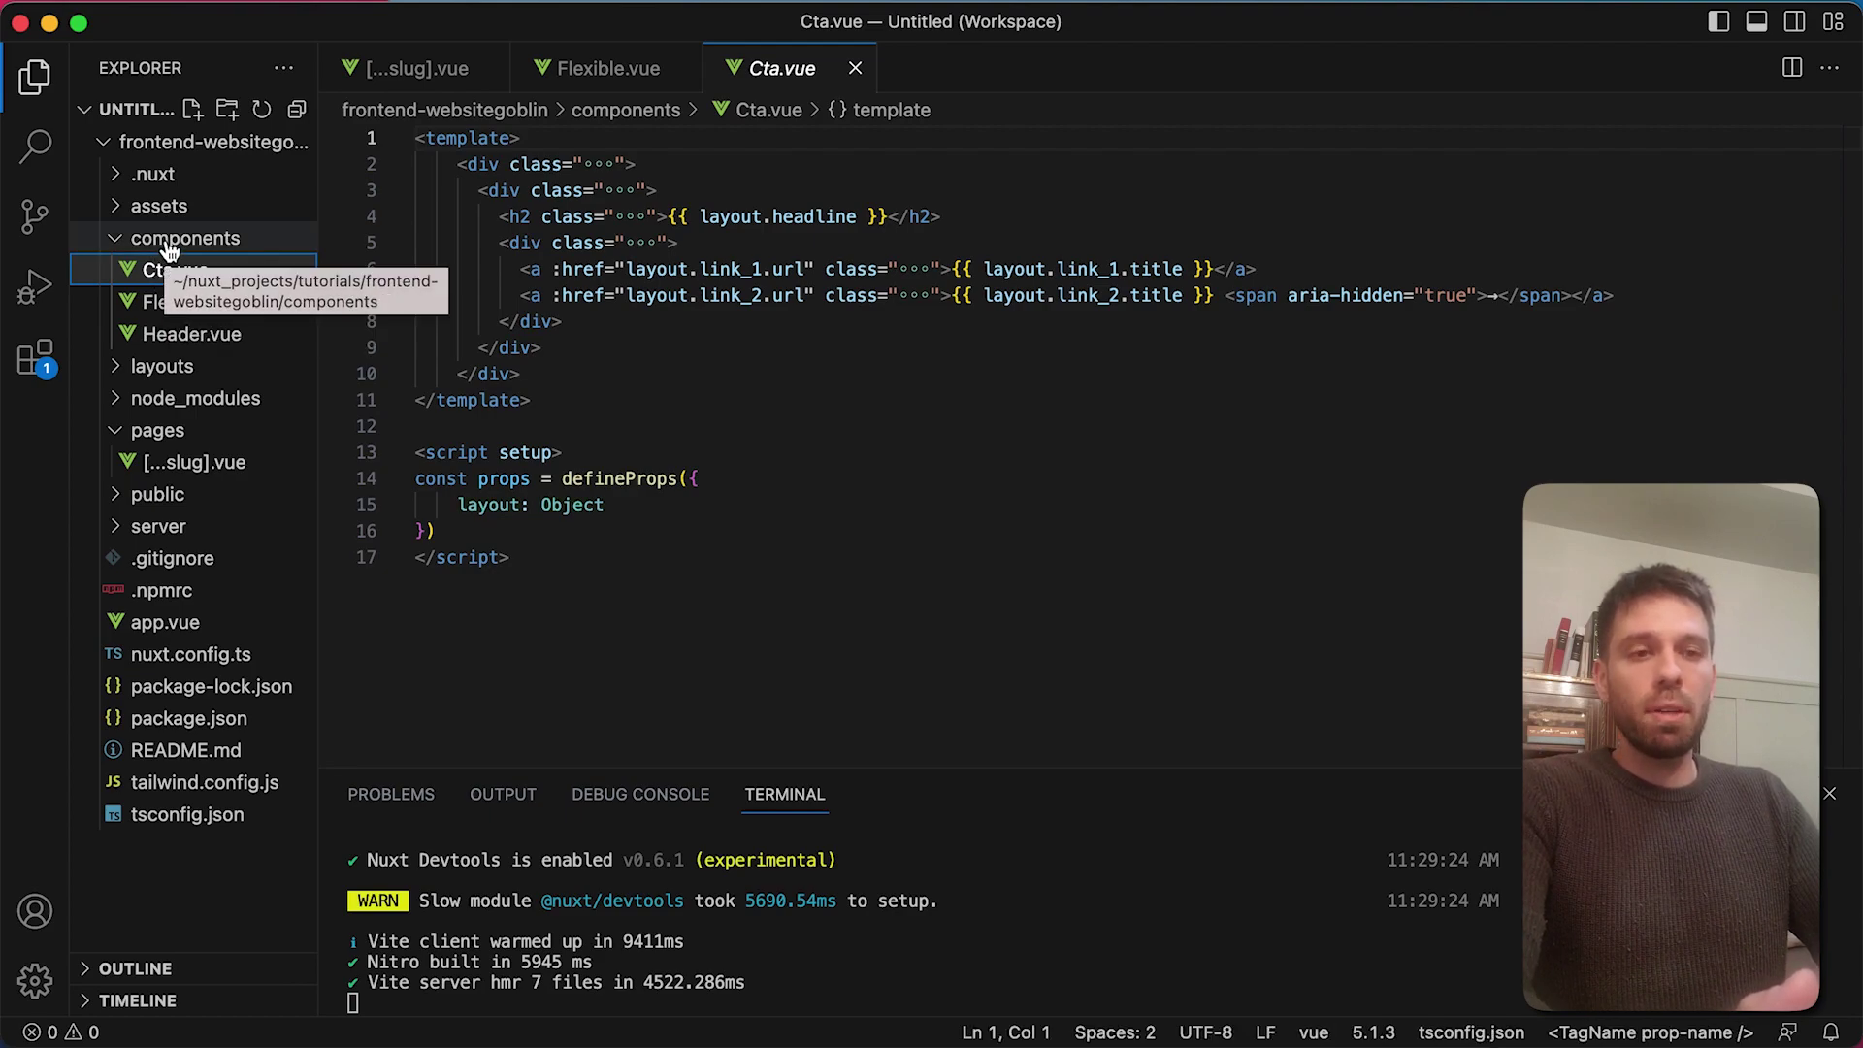
right_click(167, 245)
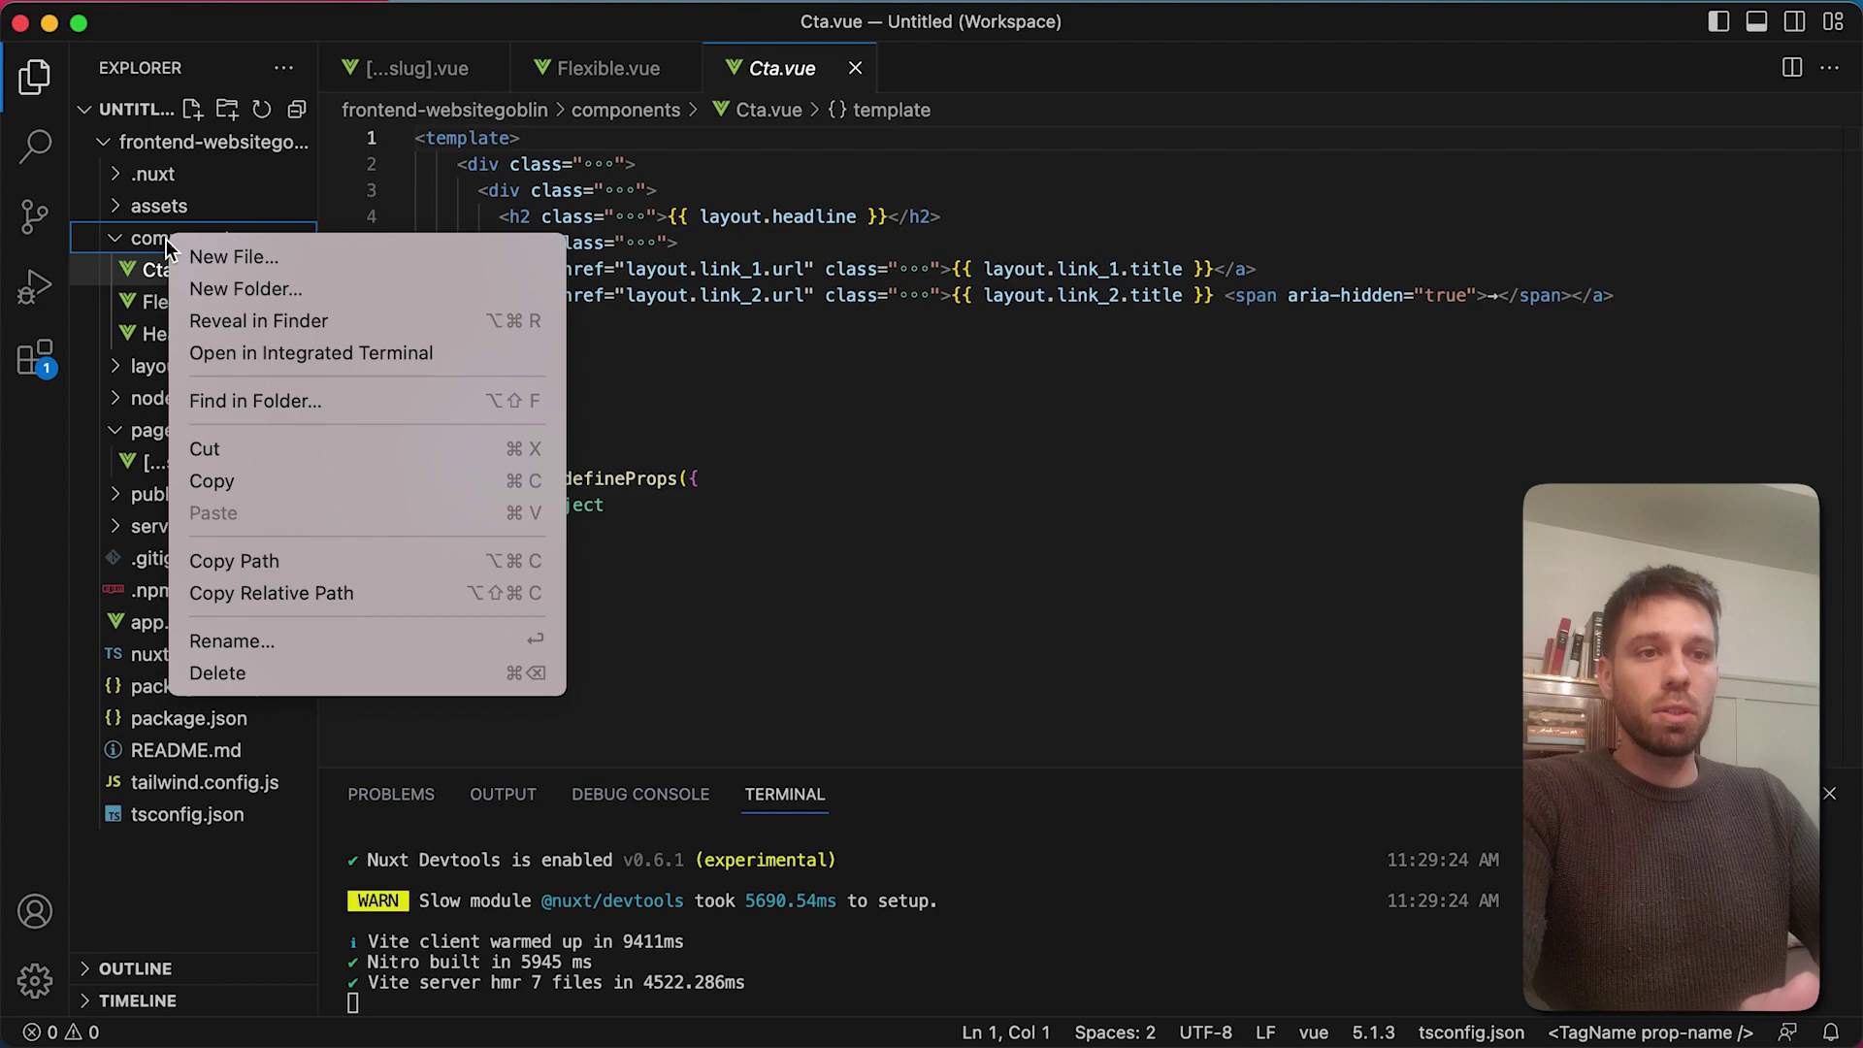
Step: Create a components/Cta folder and move Cta.vue into it
click(306, 291)
text(Cta)
key(Return)
drag(175, 308, 161, 273)
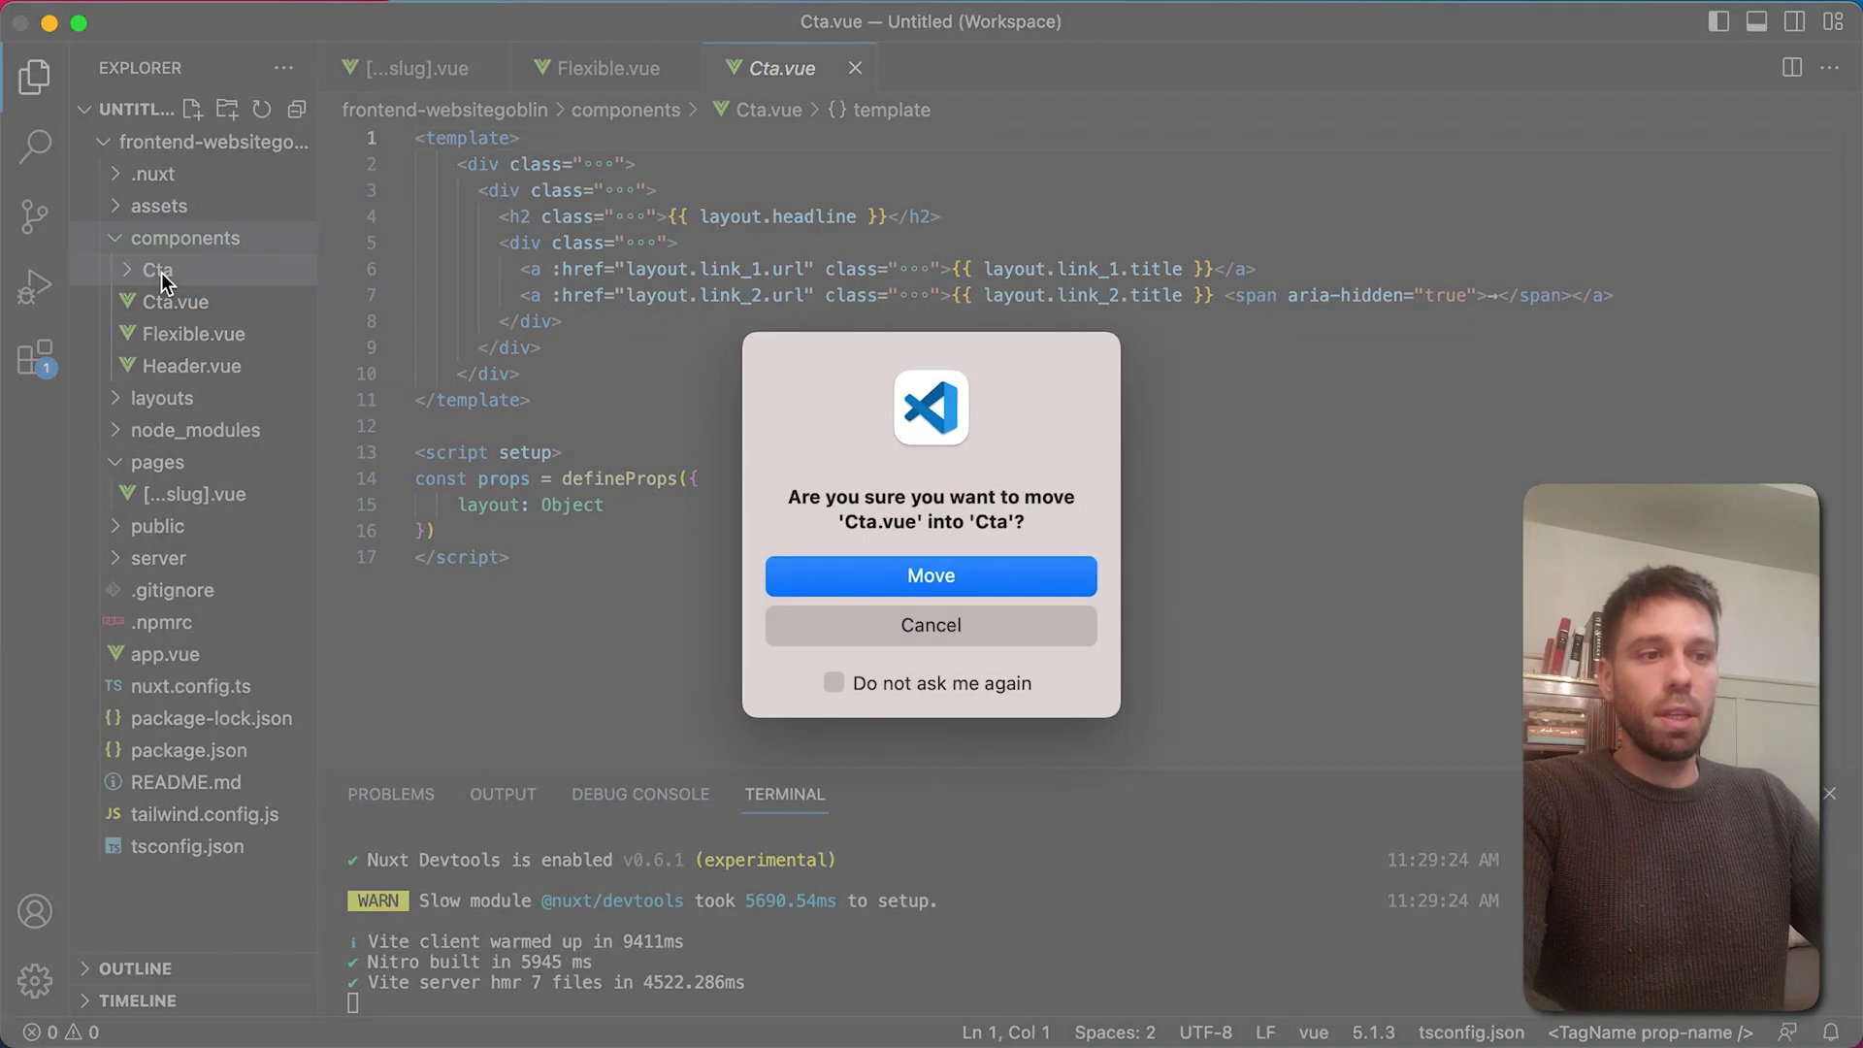
click(836, 576)
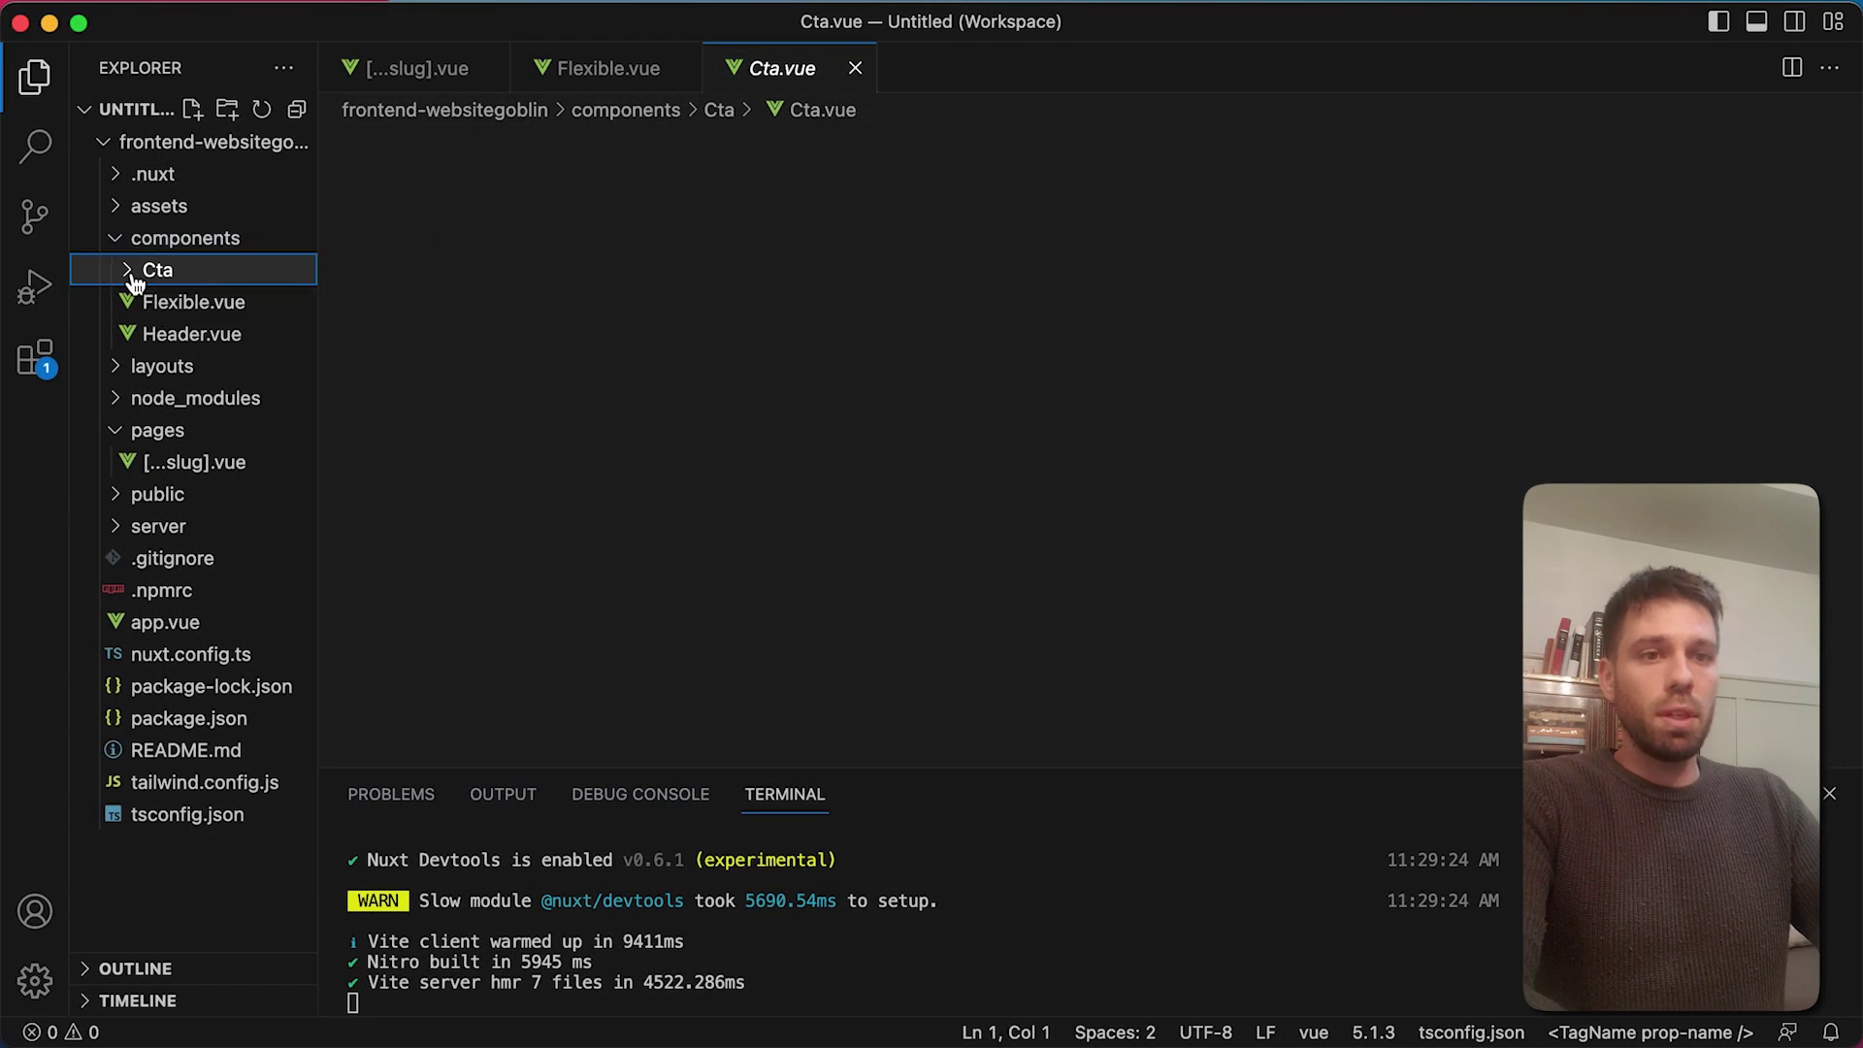
click(133, 277)
click(133, 277)
click(133, 275)
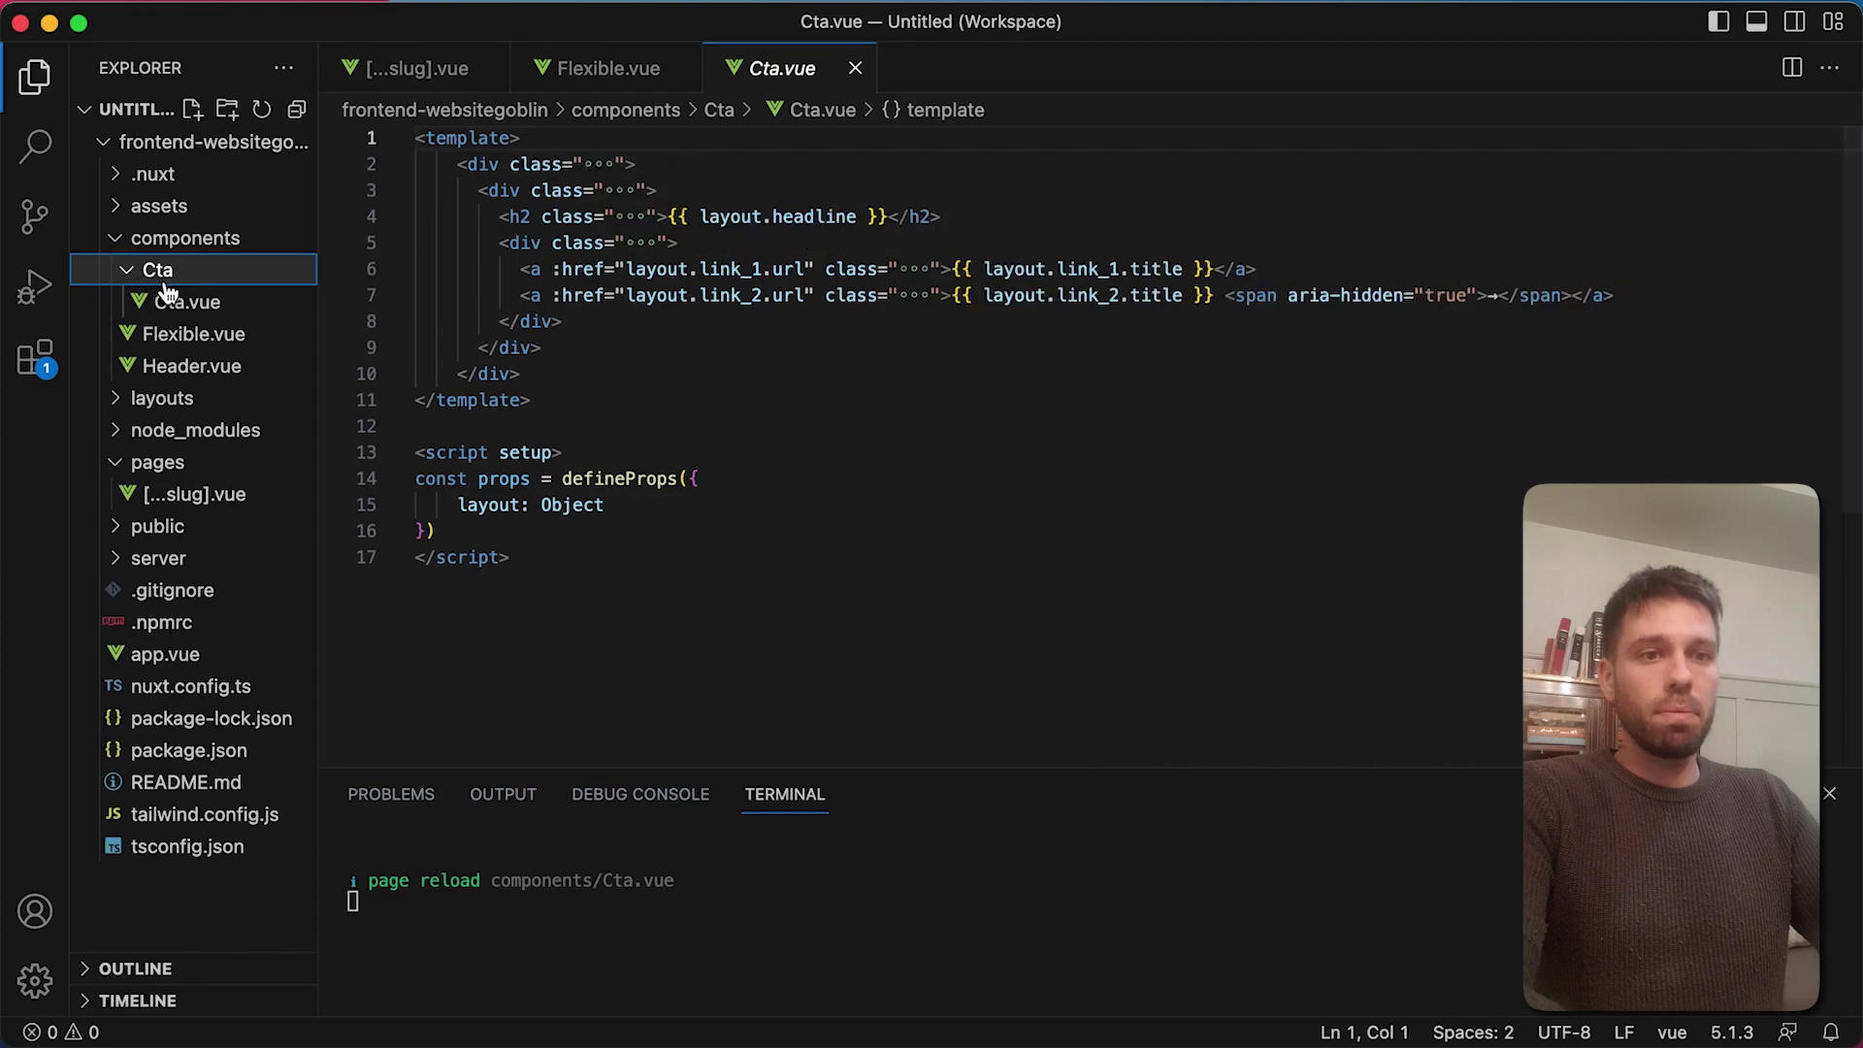
click(169, 304)
Step: Rename the moved Cta.vue to One.vue
right_click(169, 306)
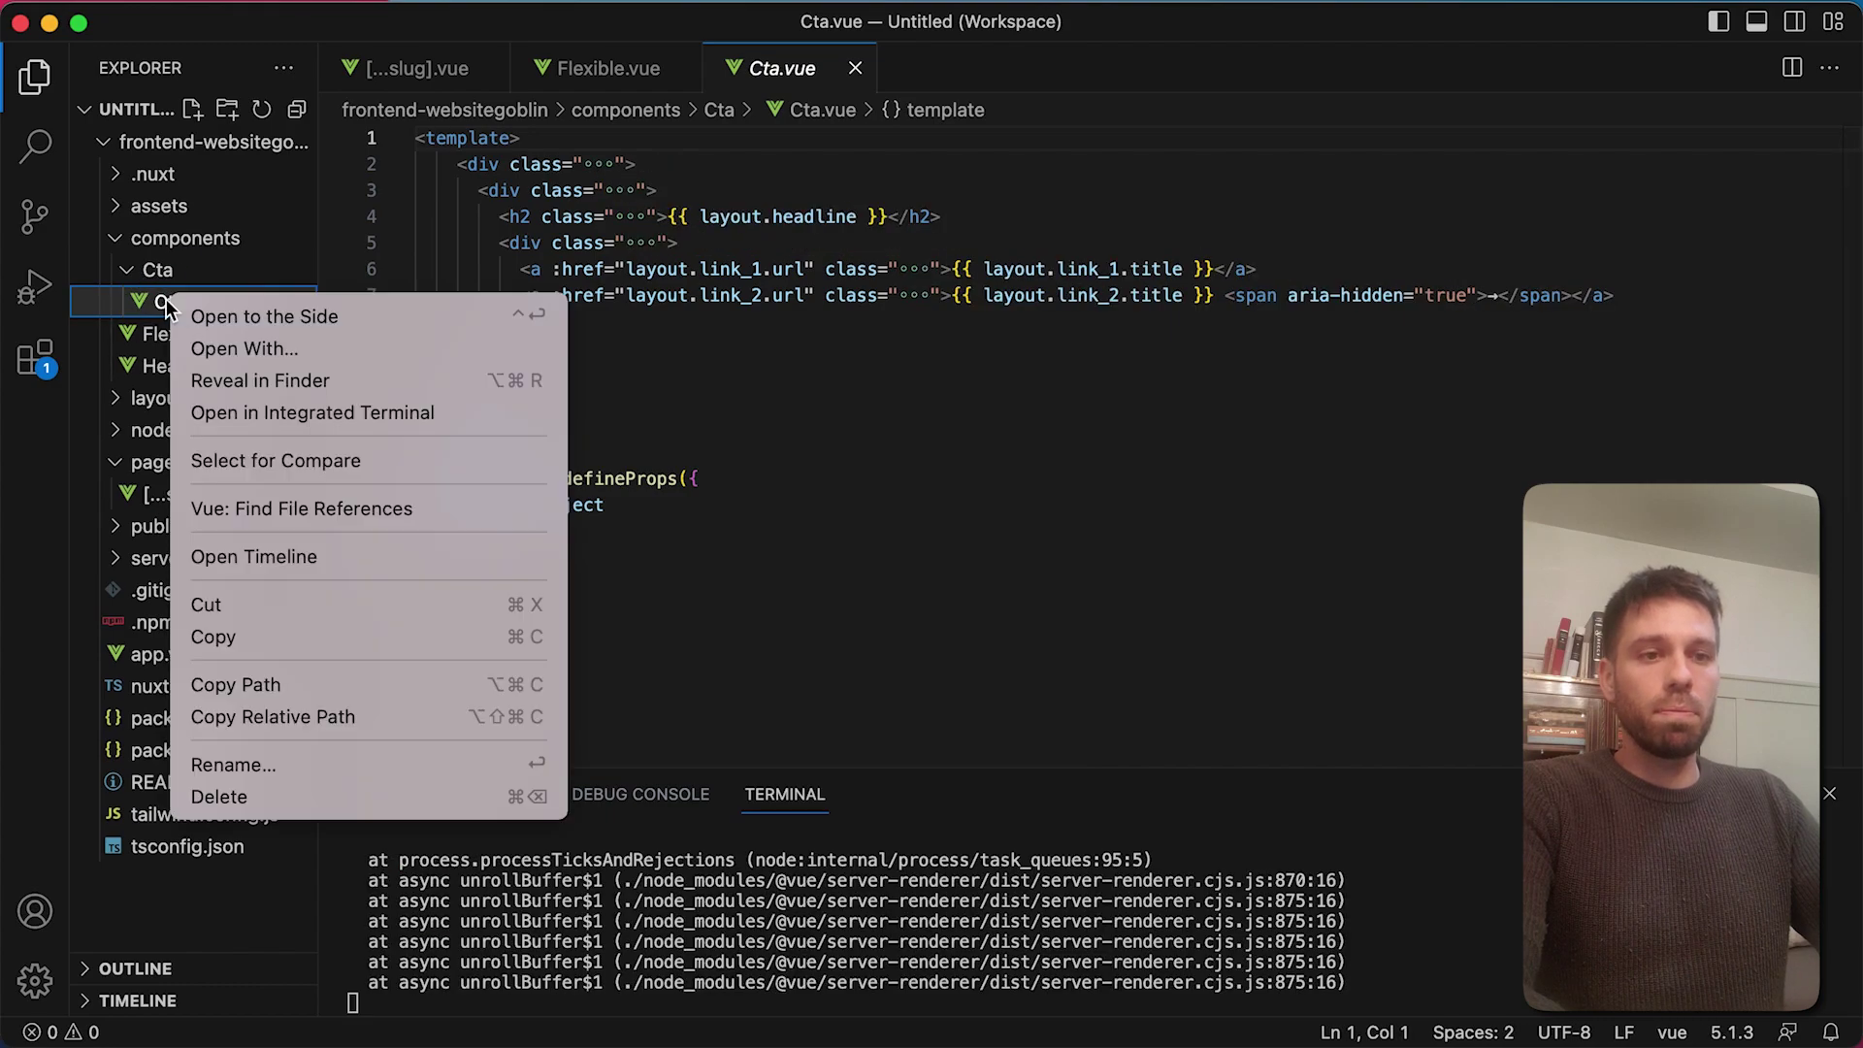
click(330, 765)
text(C)
text(ne)
key(Return)
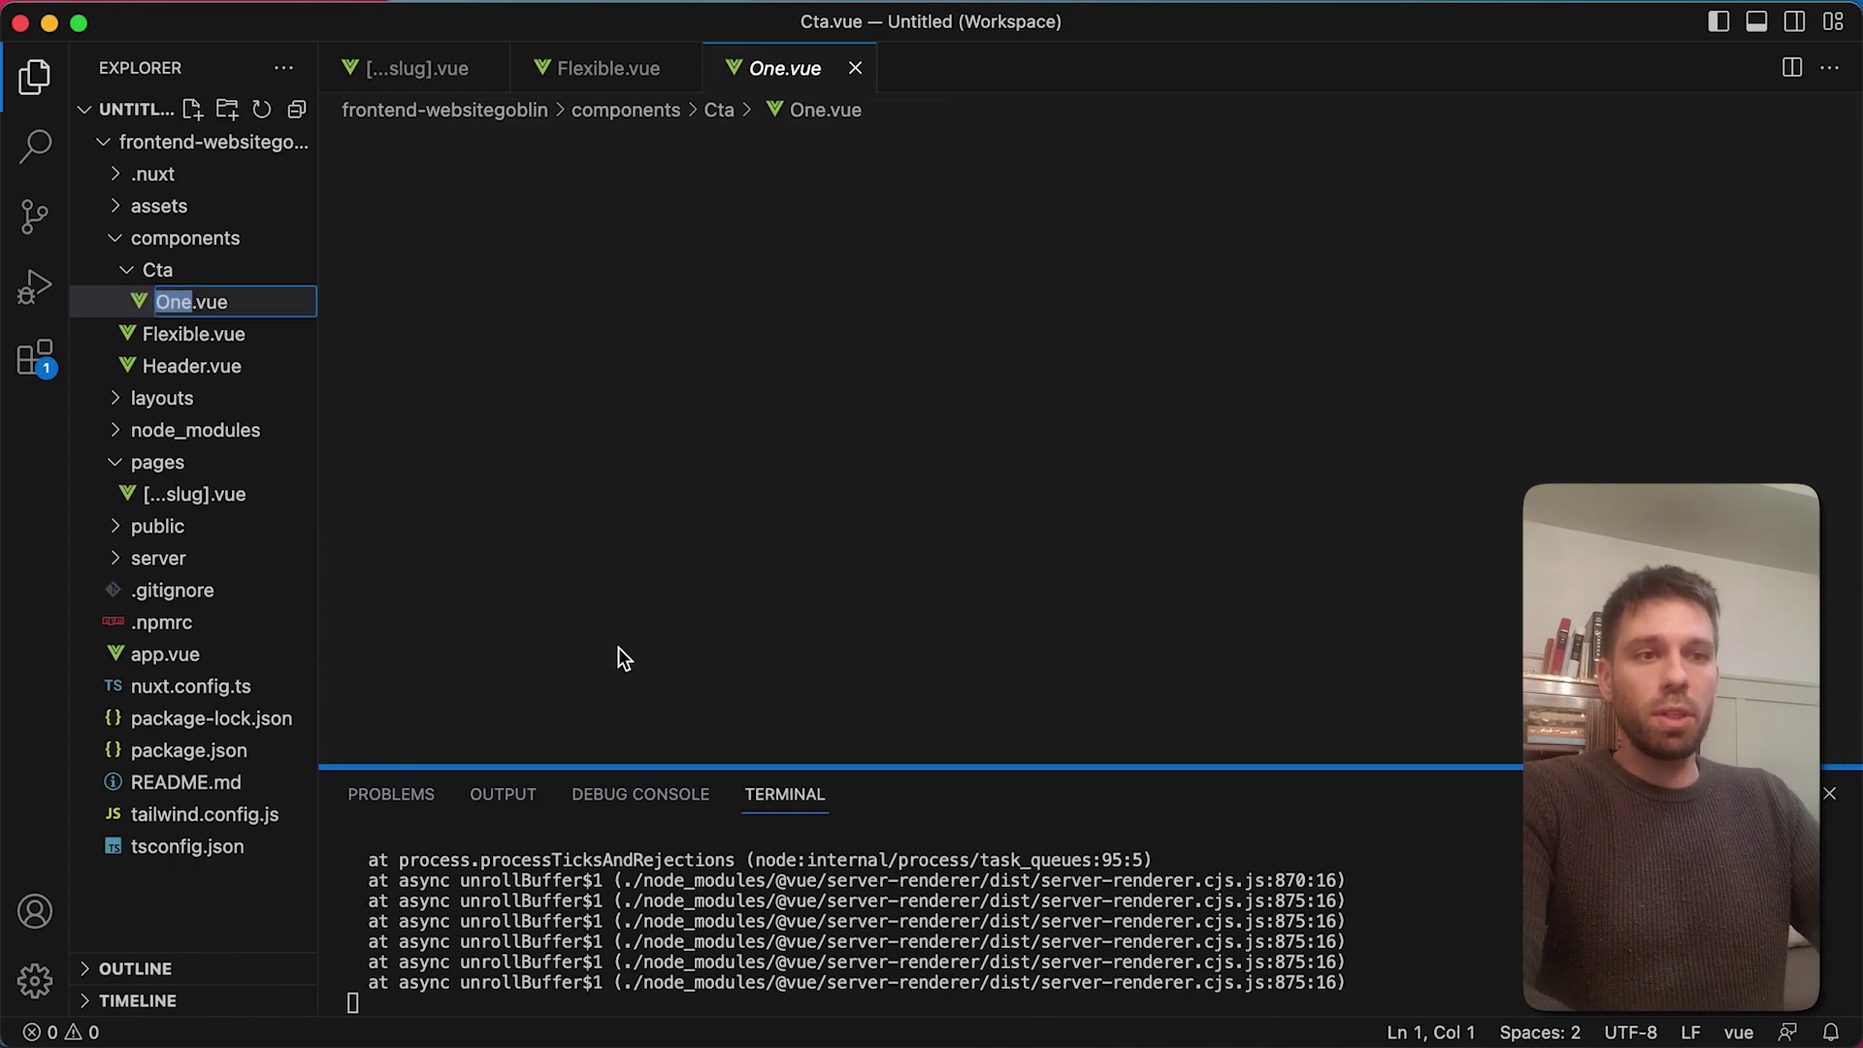
Step: Start a new Two.vue file in the Cta folder
right_click(155, 279)
click(295, 285)
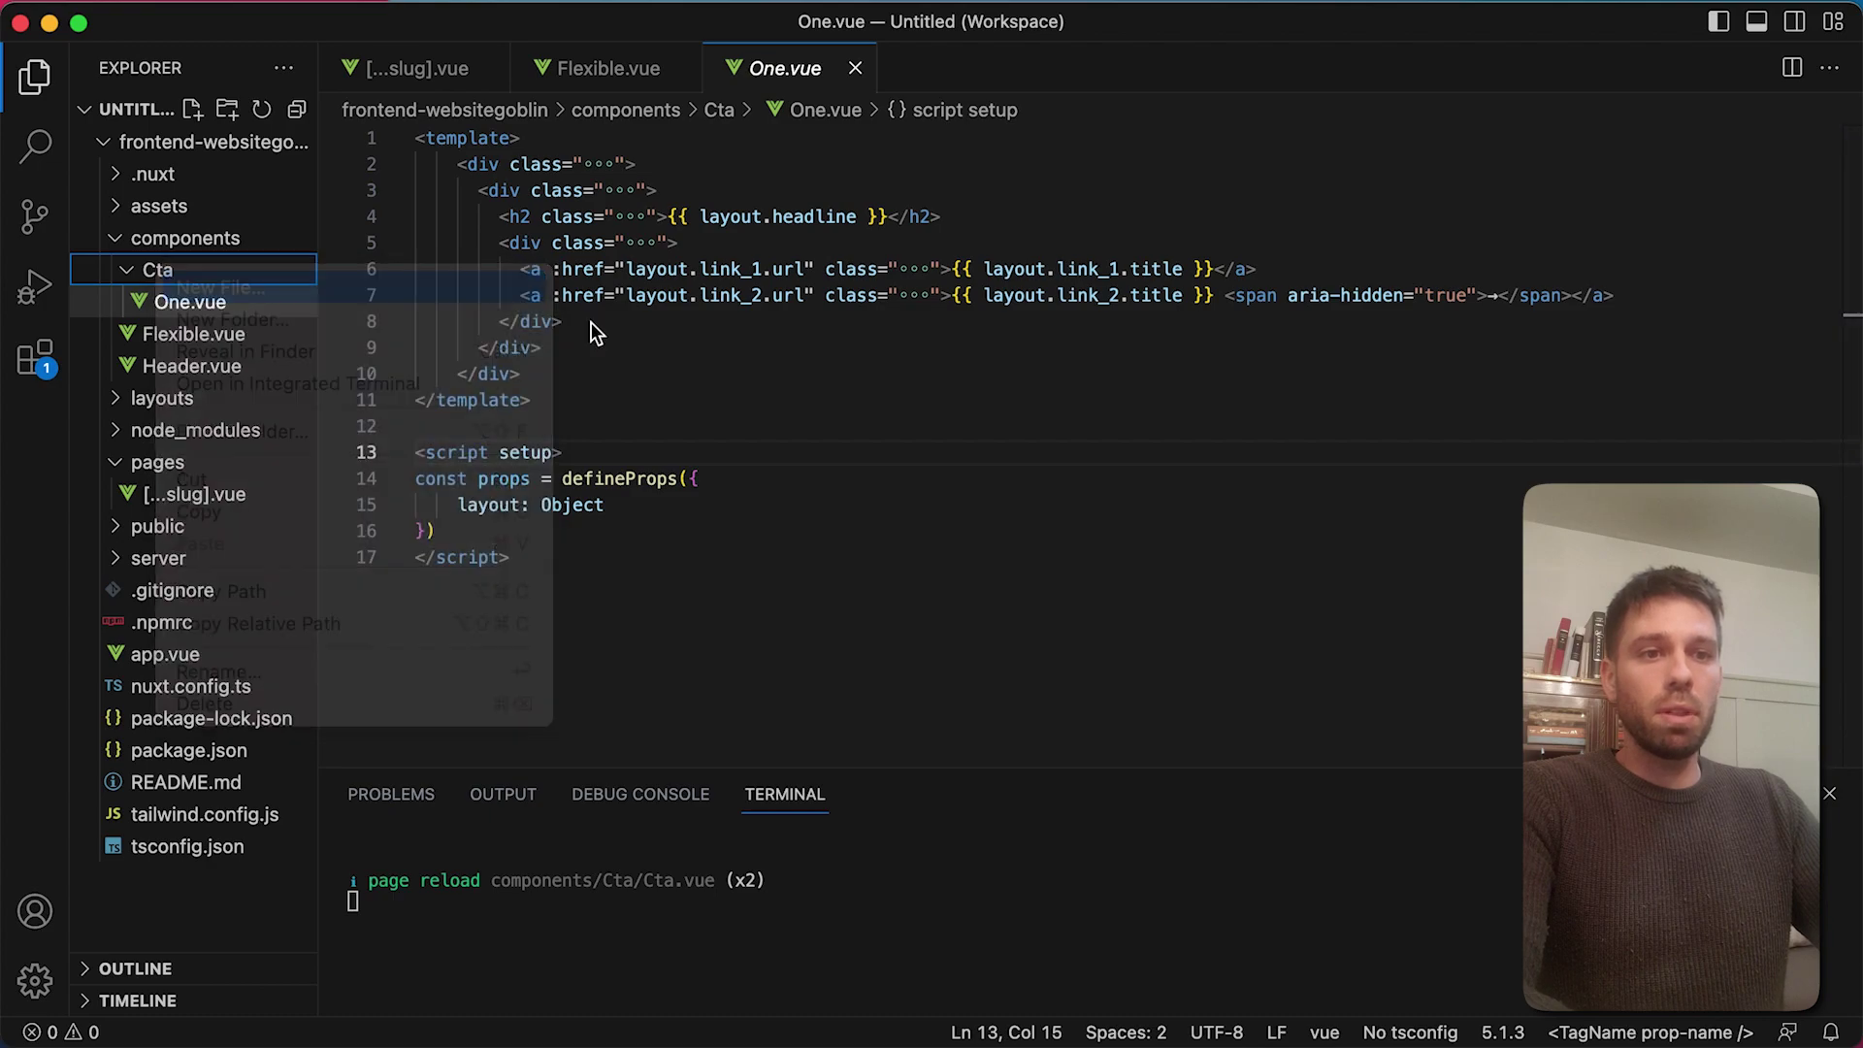
text(Two.vue)
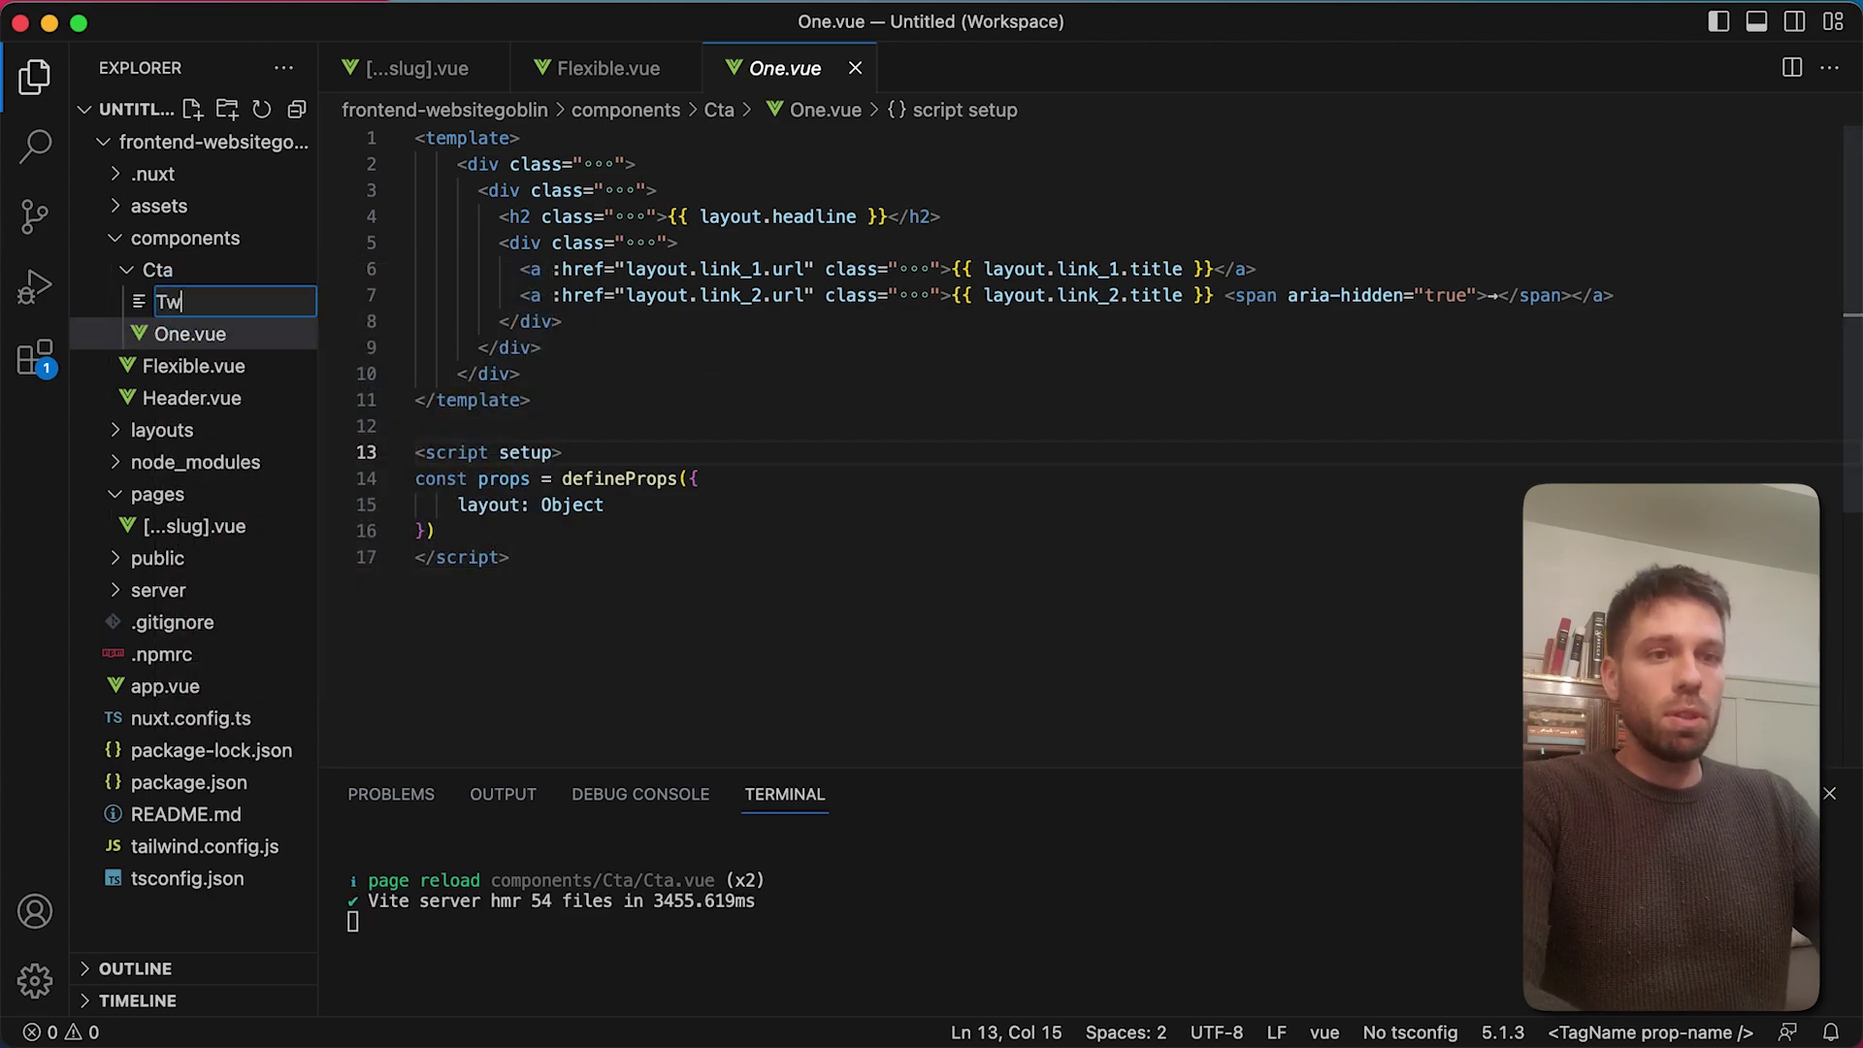